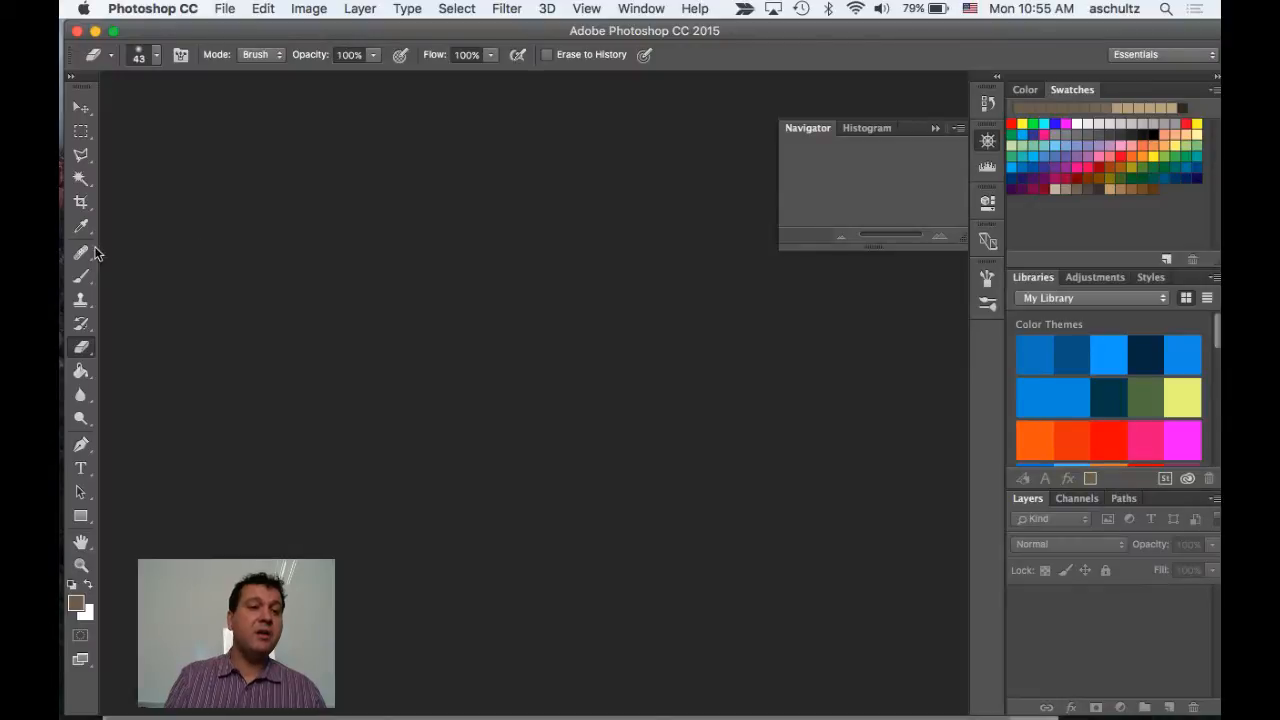
Switch to Photo Booth, pick the newest portrait photo and open it in Photoshop
{"action": "mouse_move", "coordinate": [80, 237]}
{"action": "left_click", "coordinate": [80, 336]}
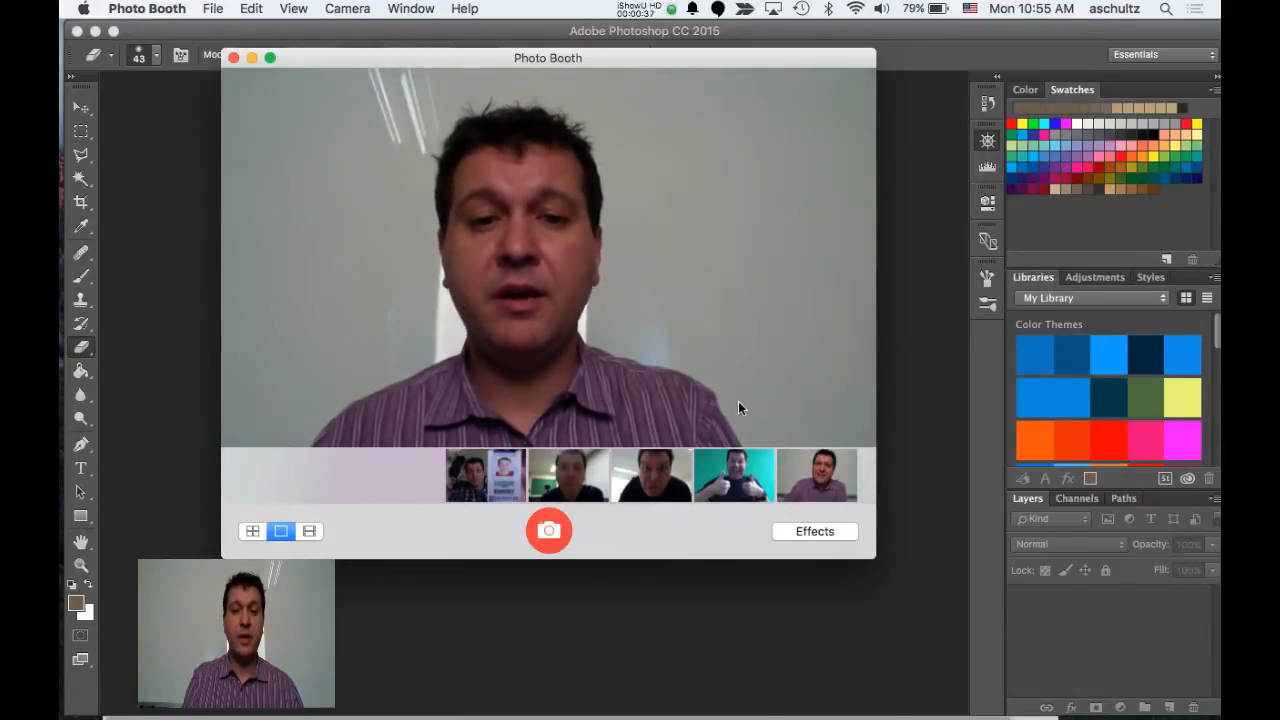
{"action": "left_click", "coordinate": [820, 476]}
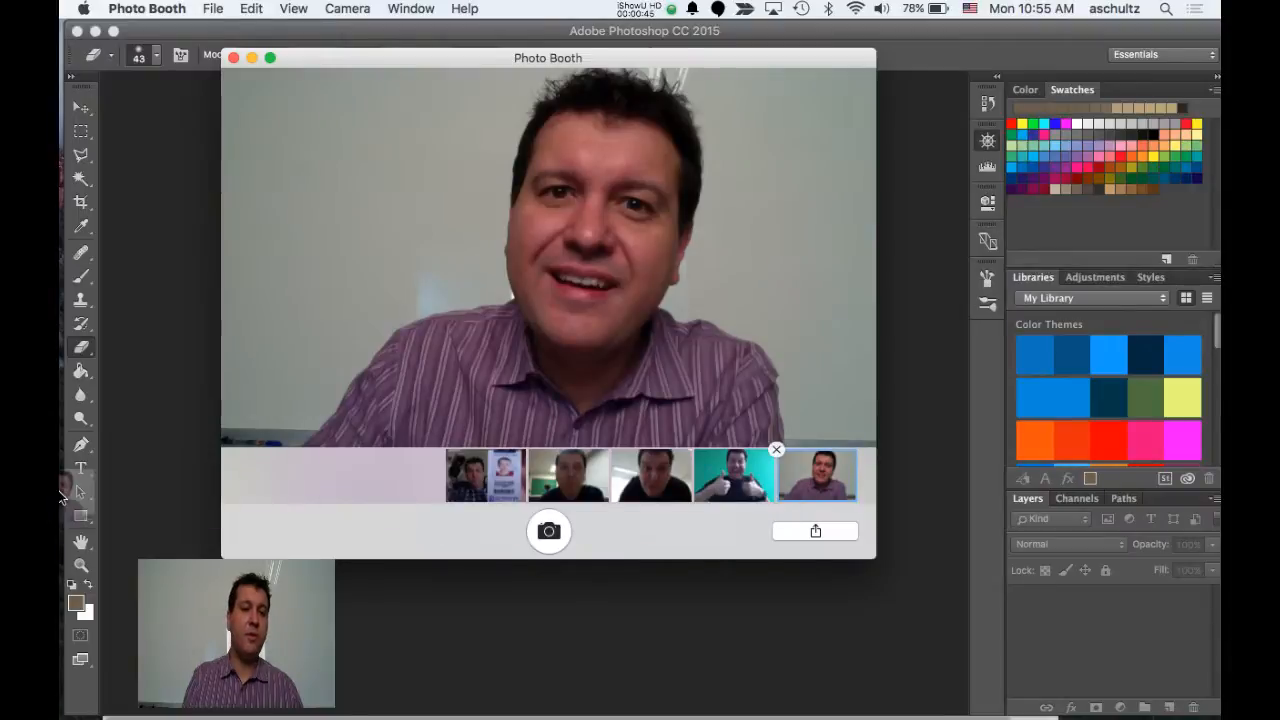
{"action": "mouse_move", "coordinate": [78, 548]}
{"action": "left_click_drag", "start_coordinate": [78, 548], "coordinate": [79, 550]}
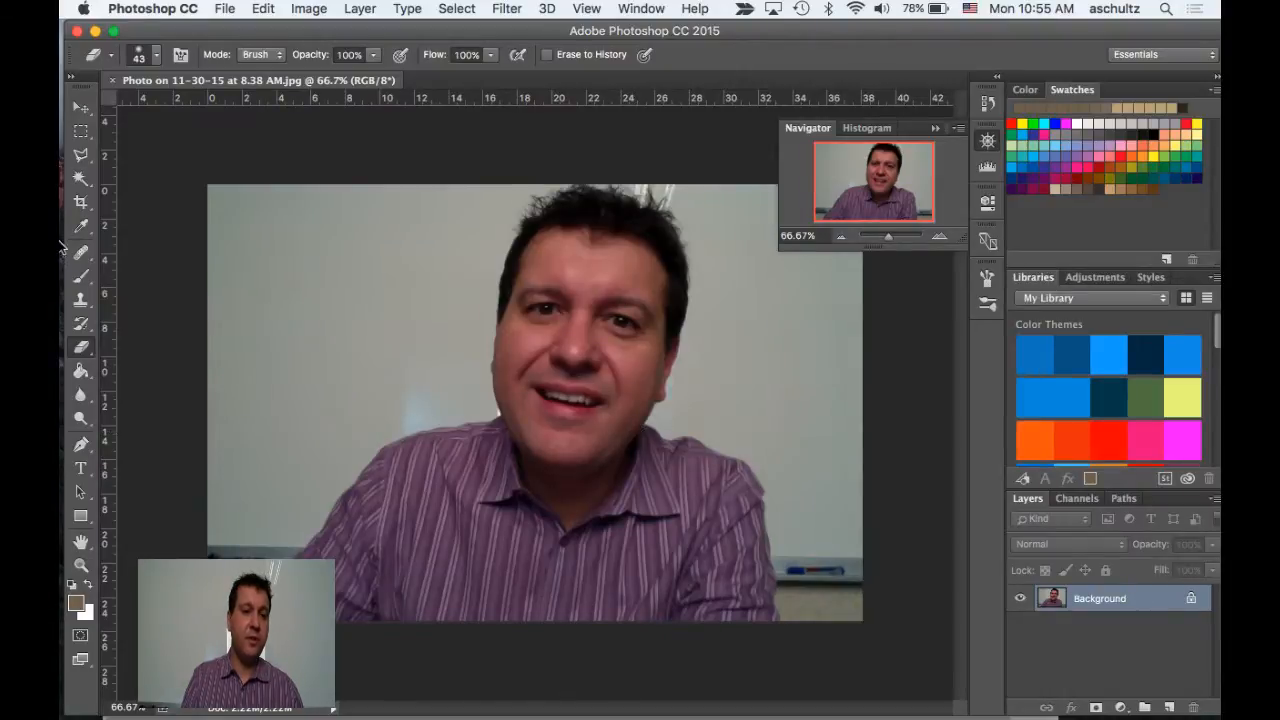
Switch to Chrome, show the download sizes for the Flickr egg photo, and minimize the browser
{"action": "mouse_move", "coordinate": [62, 250]}
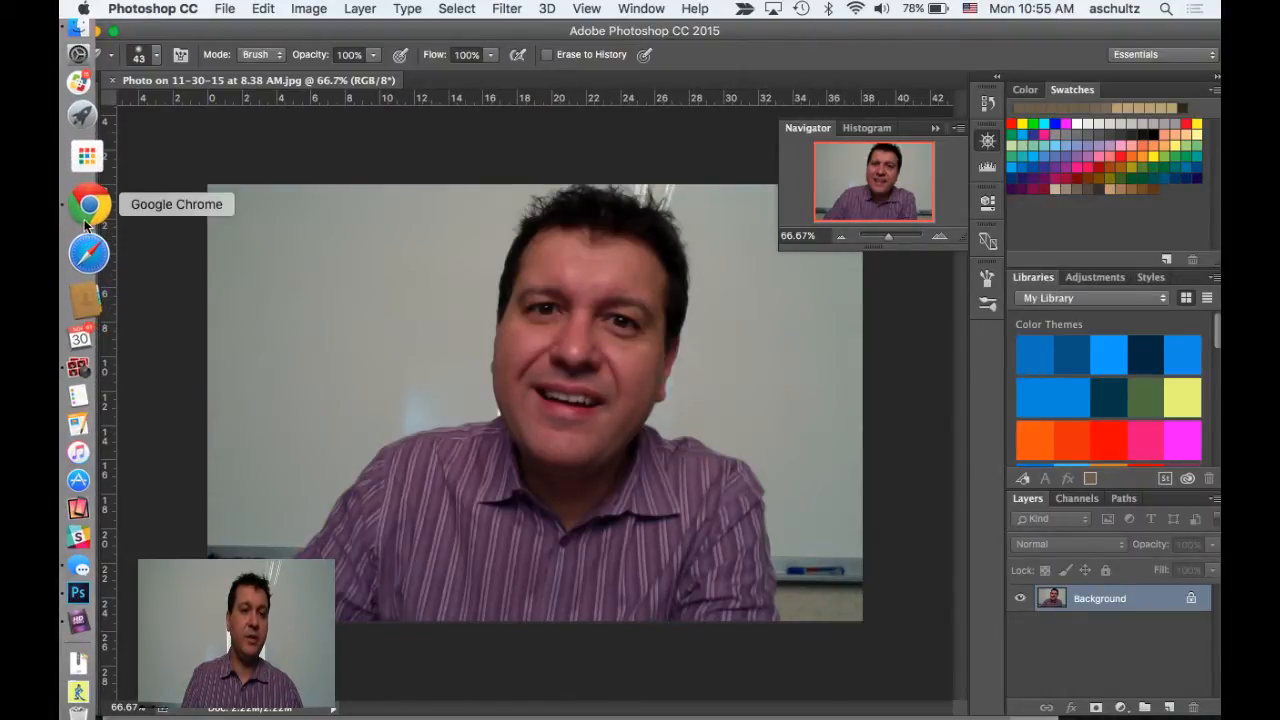
{"action": "left_click", "coordinate": [85, 205]}
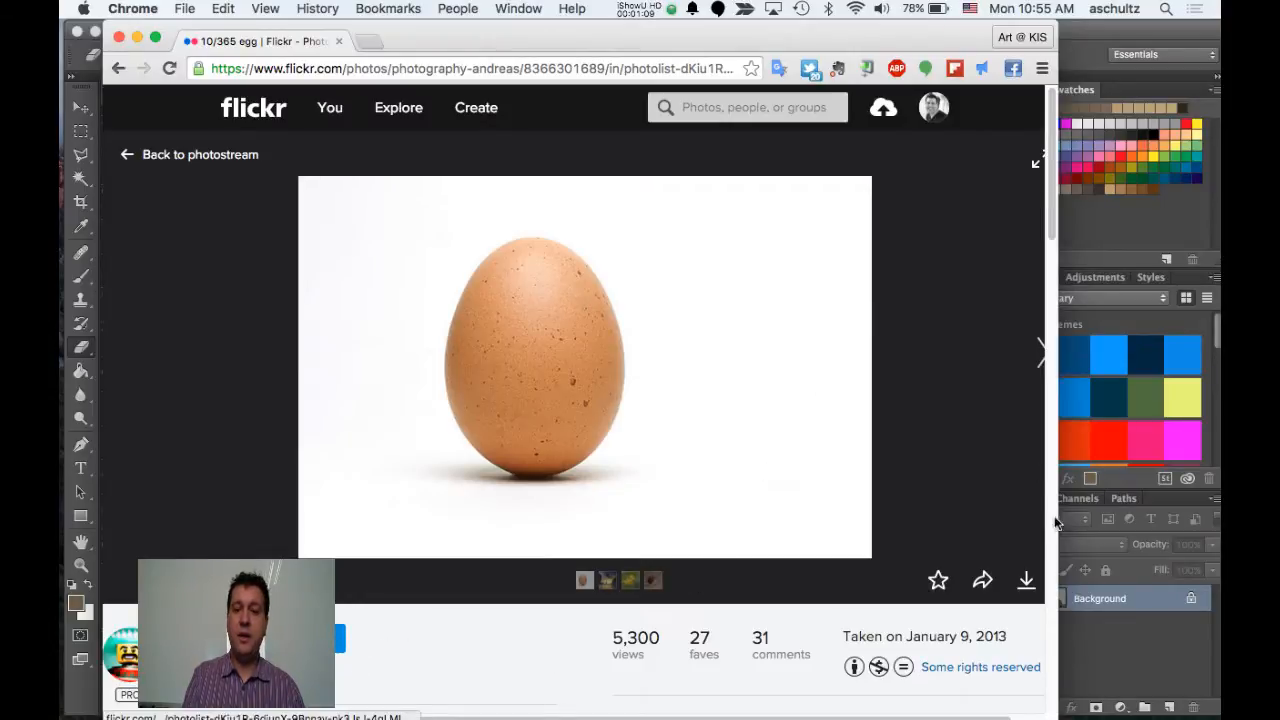
{"action": "left_click", "coordinate": [1025, 583]}
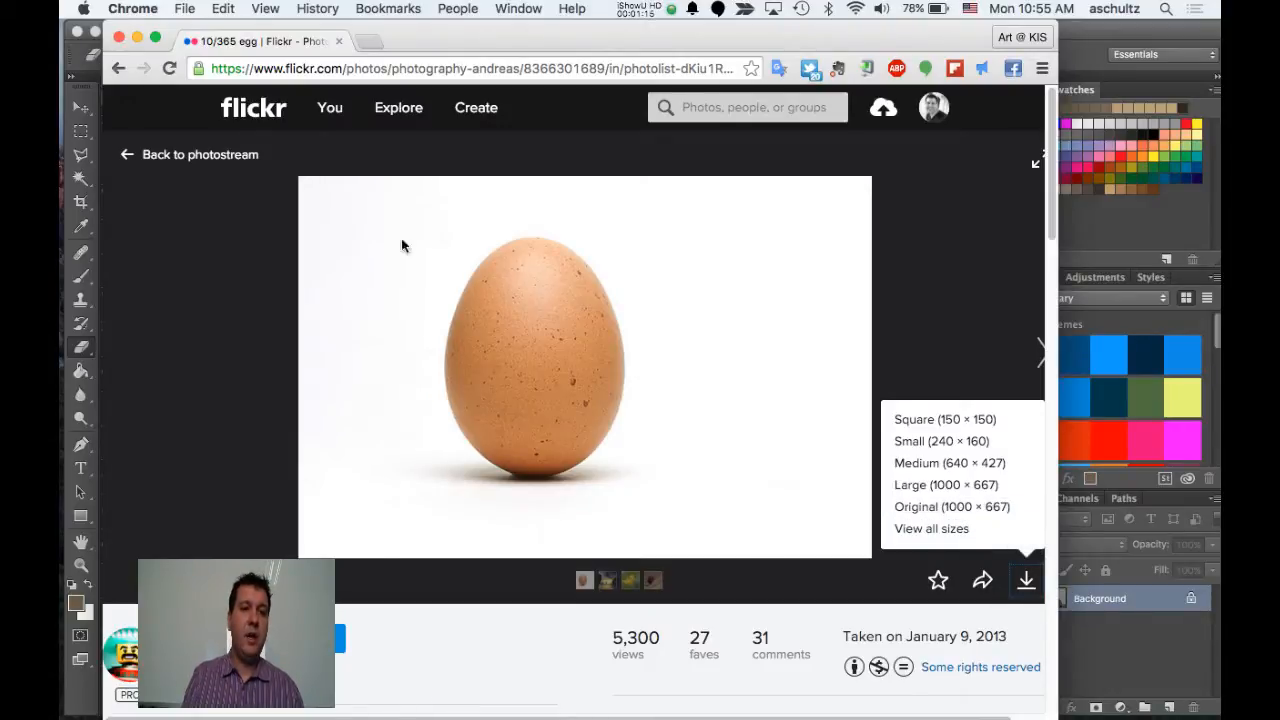
{"action": "left_click", "coordinate": [137, 38]}
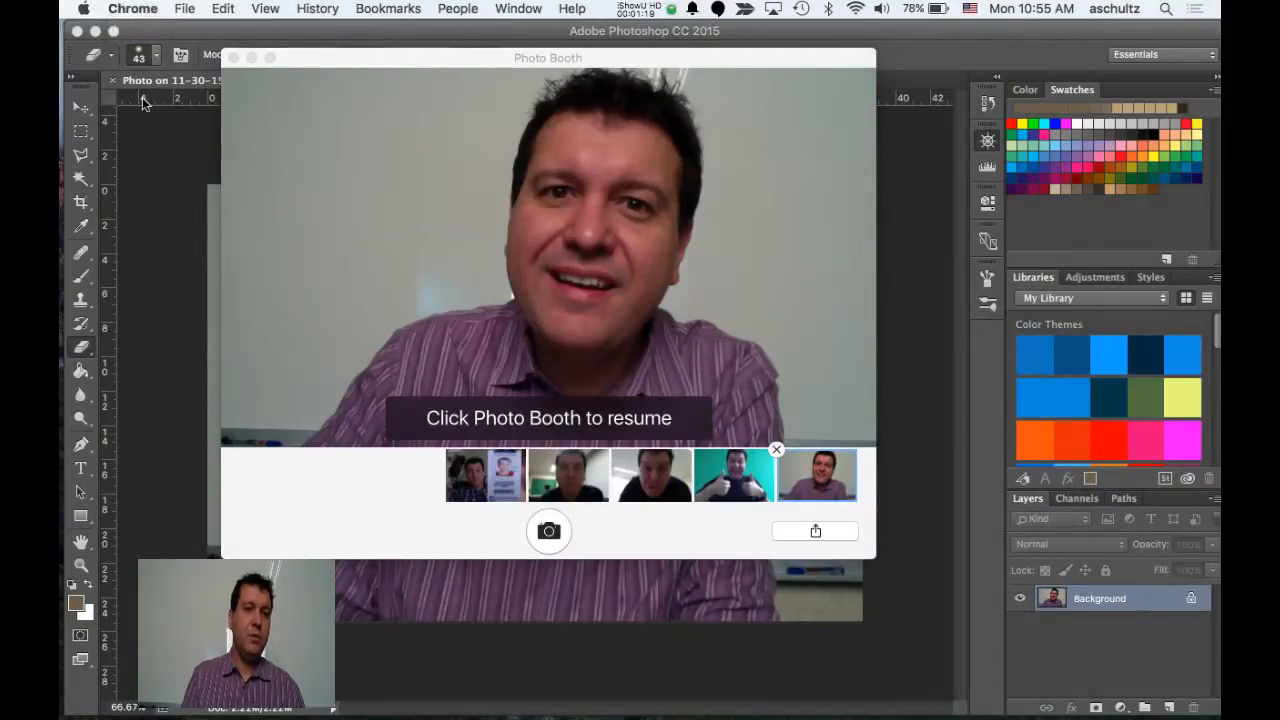
{"action": "left_click", "coordinate": [195, 25]}
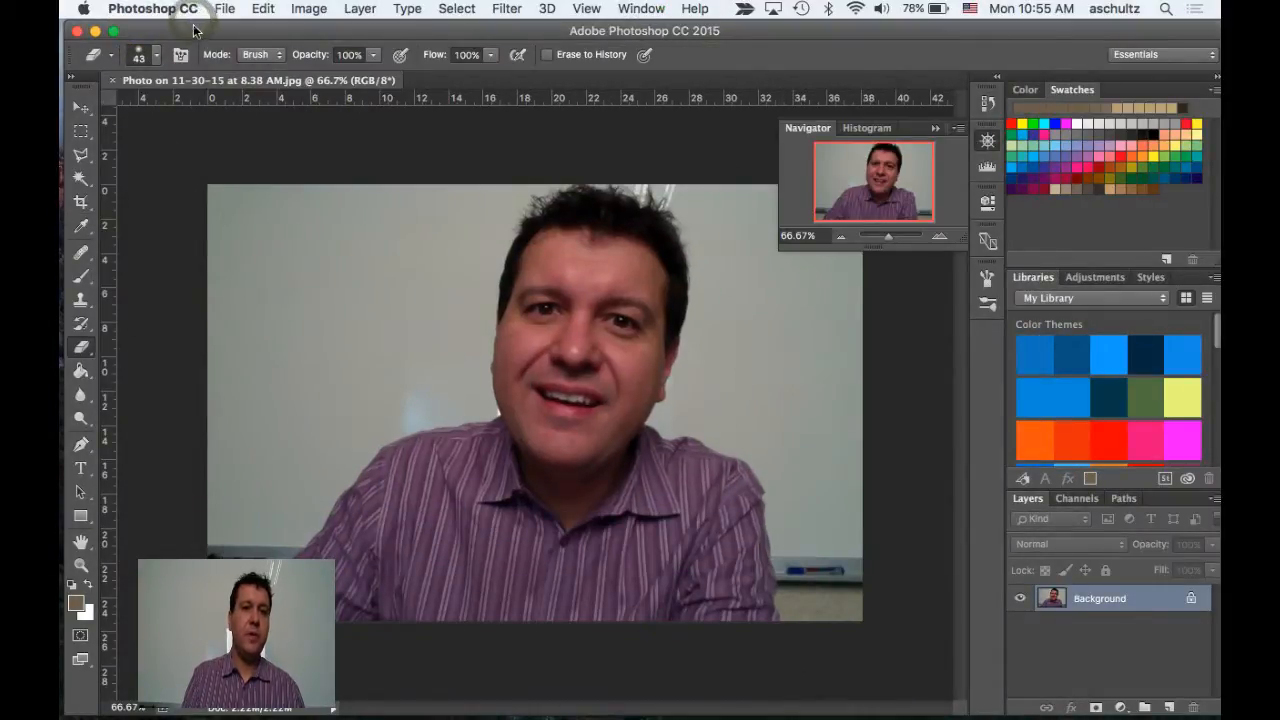
{"action": "left_click_drag", "start_coordinate": [195, 25], "coordinate": [237, 411]}
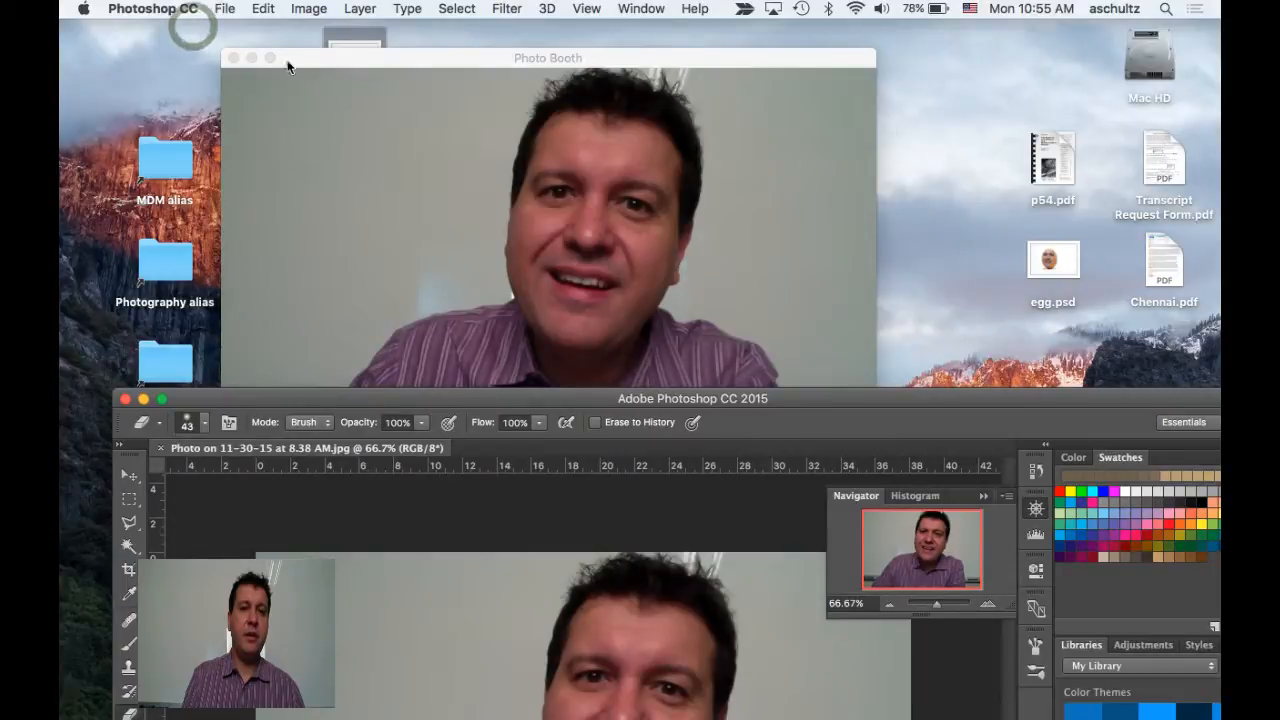
{"action": "left_click", "coordinate": [235, 58]}
{"action": "left_click_drag", "start_coordinate": [352, 58], "coordinate": [83, 551]}
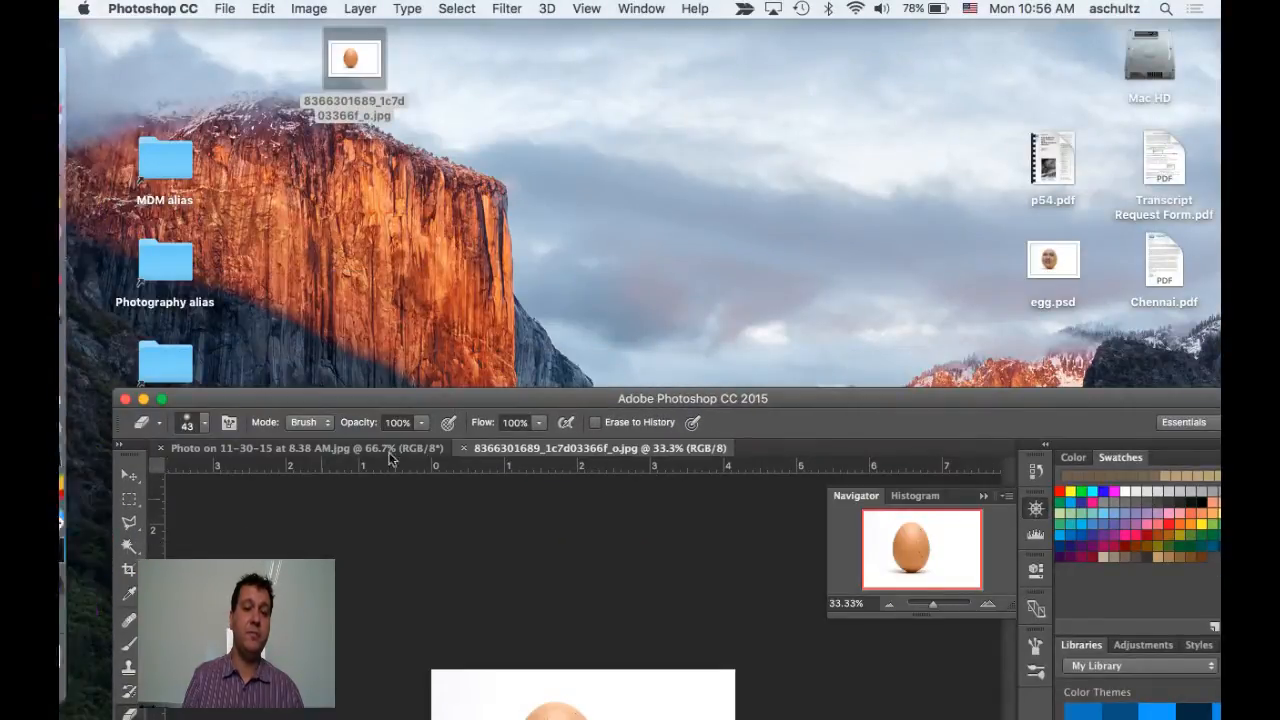
{"action": "double_click", "coordinate": [460, 399]}
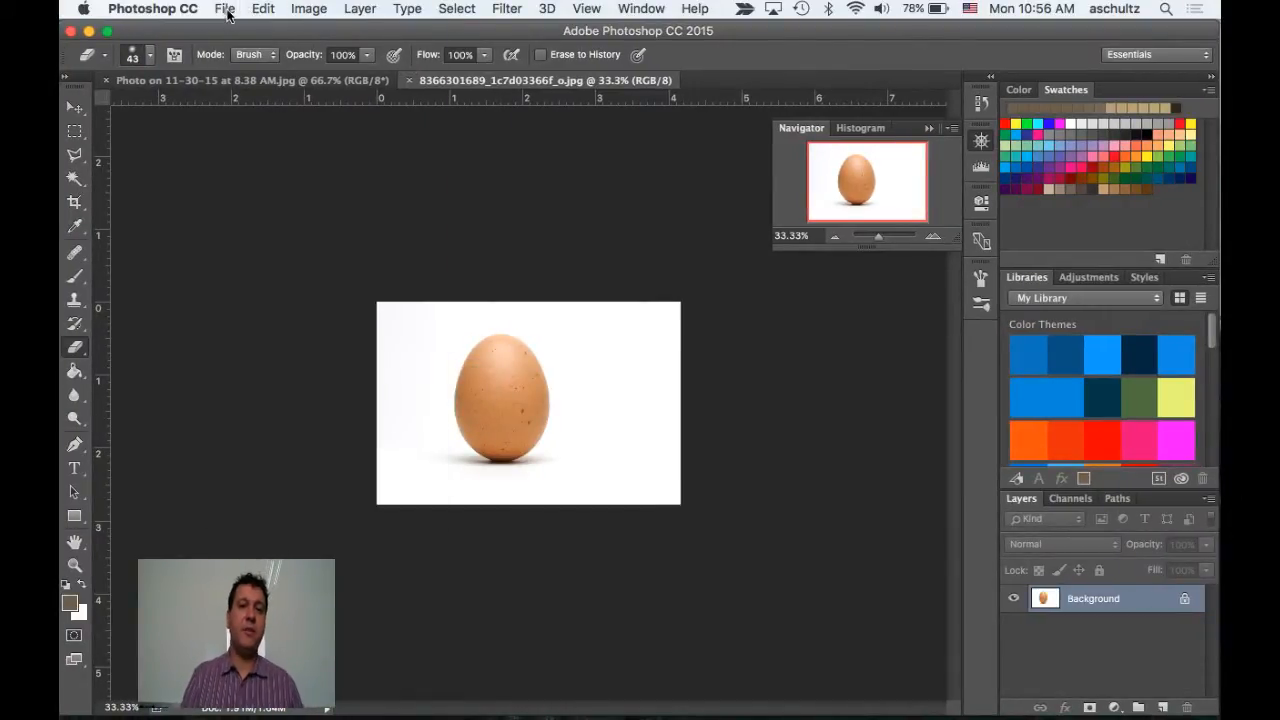
{"action": "left_click", "coordinate": [225, 10]}
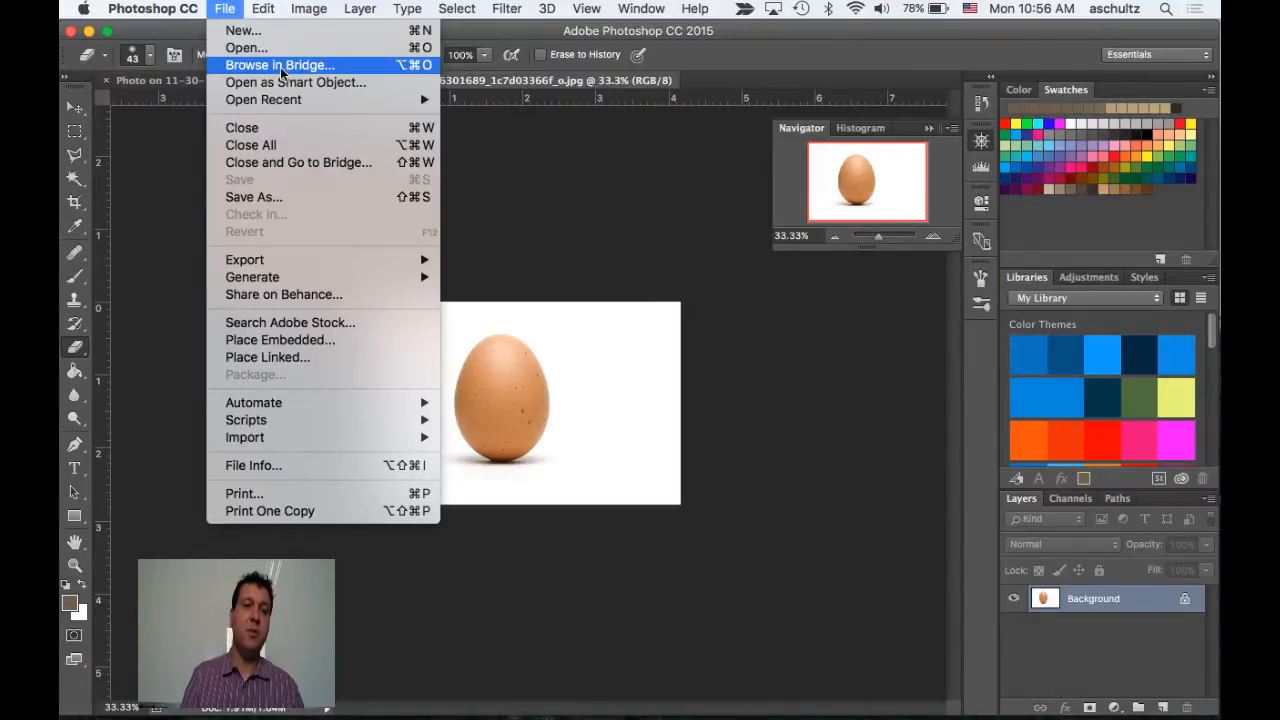
{"action": "left_click", "coordinate": [222, 9]}
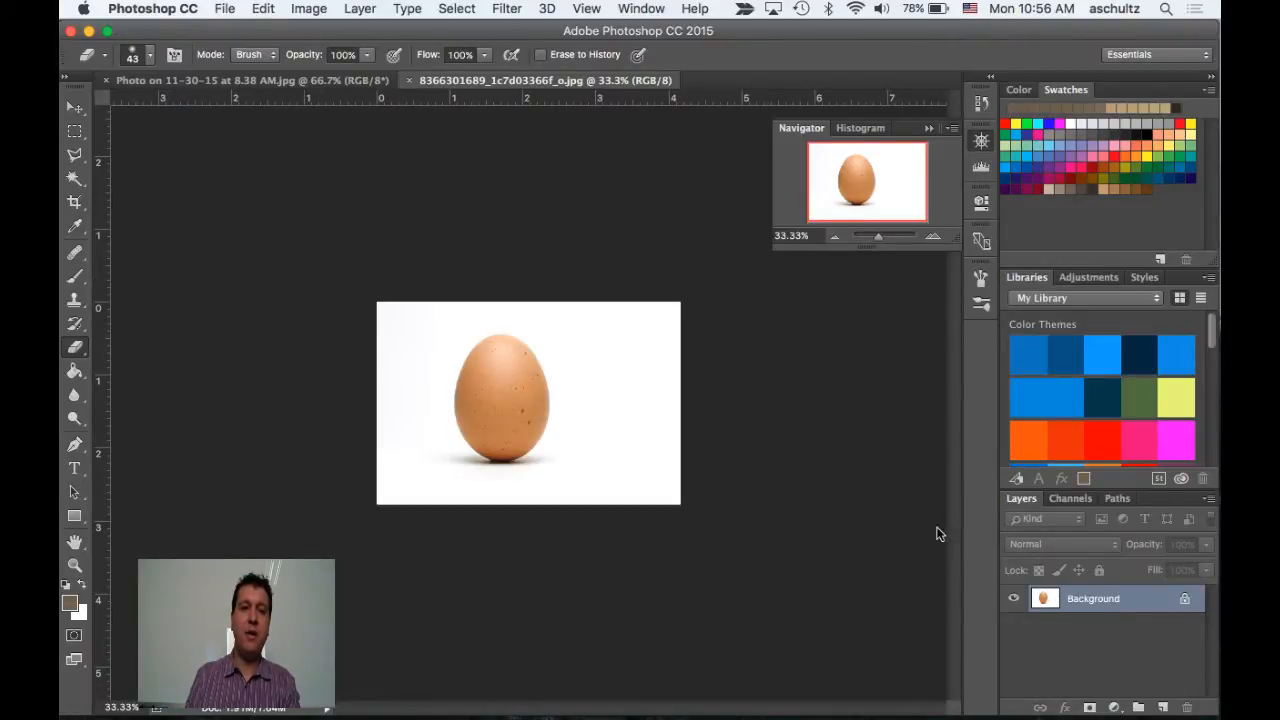
Float the portrait photo in its own window, commit the accidentally placed copy, and dock the document back as a tab
{"action": "left_click", "coordinate": [294, 80]}
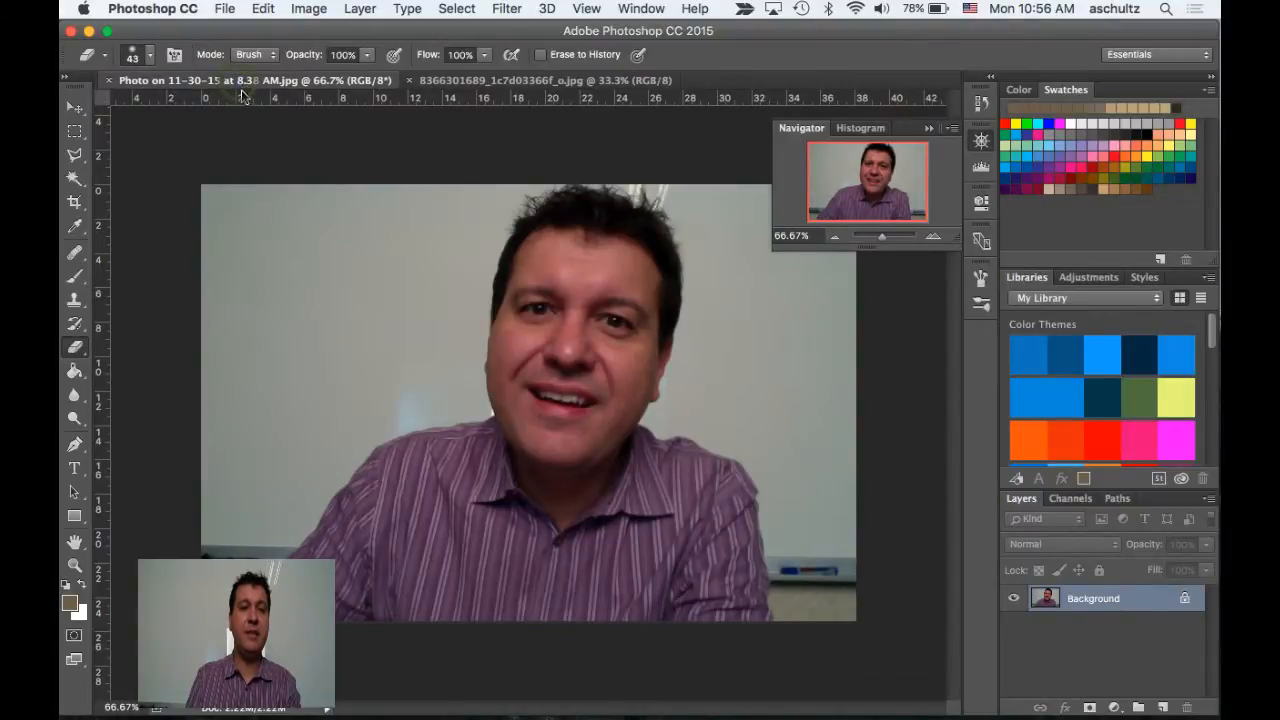
{"action": "left_click_drag", "start_coordinate": [240, 95], "coordinate": [262, 177]}
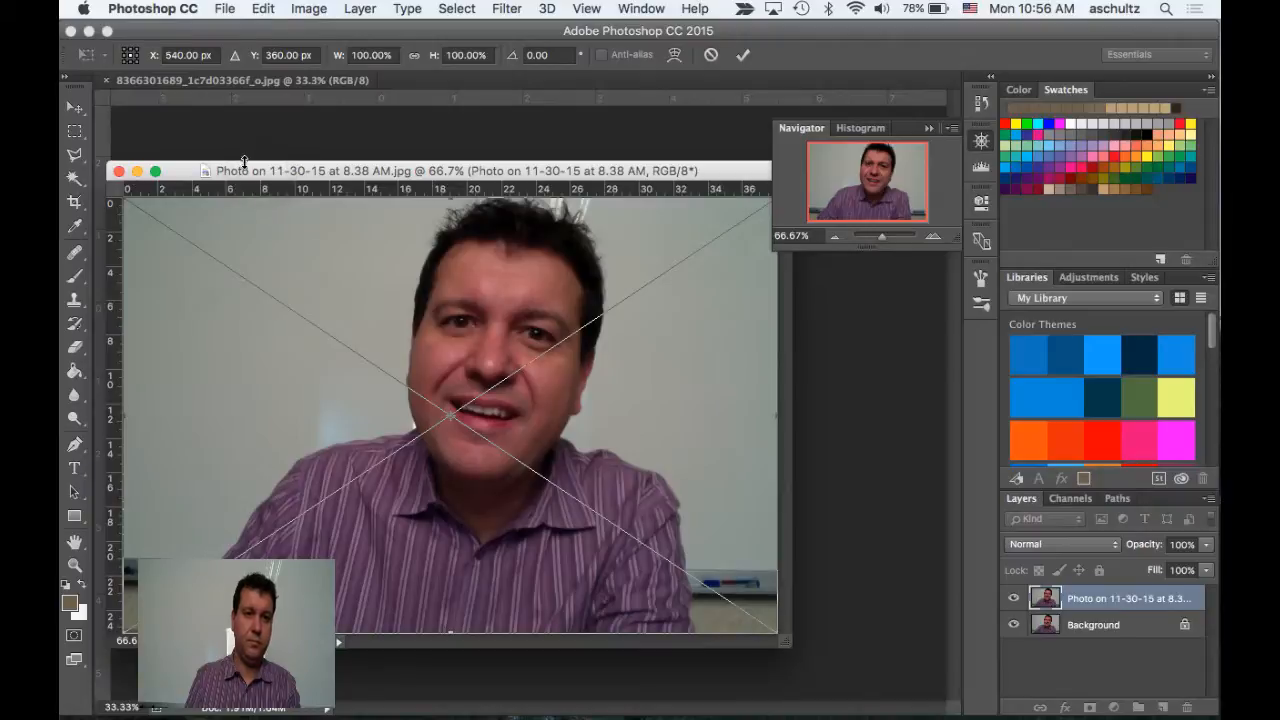
{"action": "left_click", "coordinate": [228, 173]}
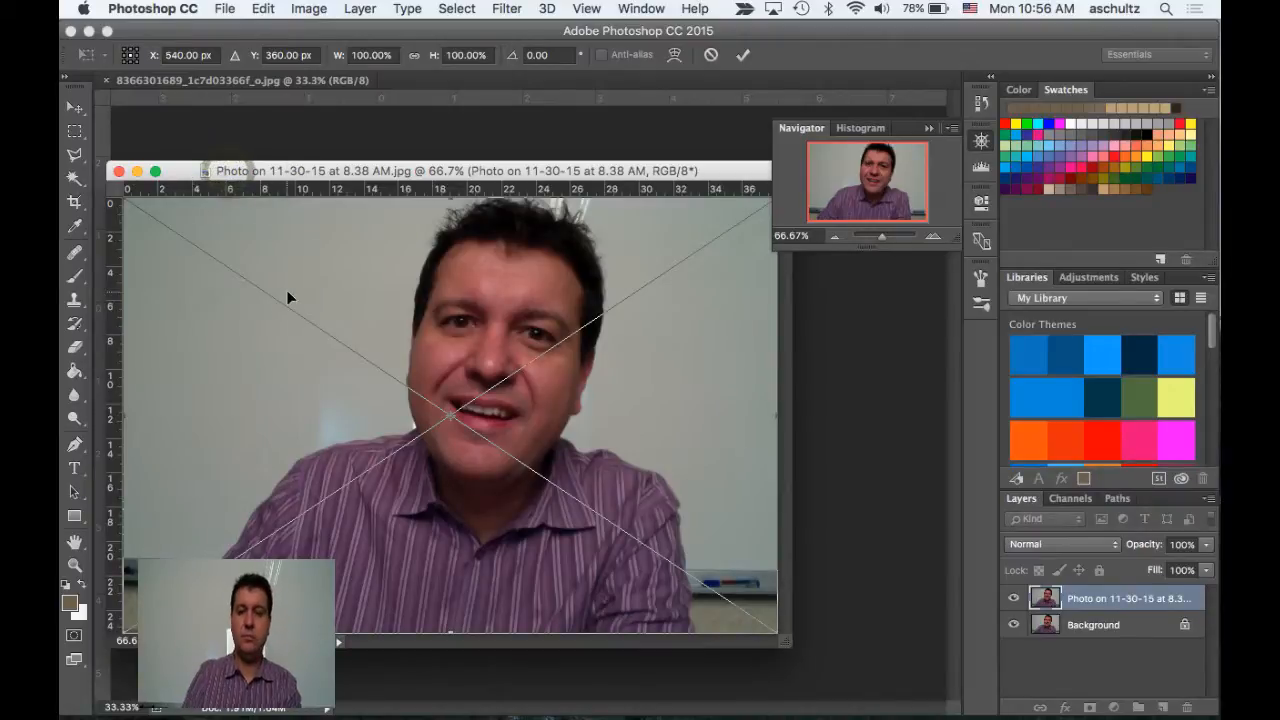
{"action": "key", "text": "e"}
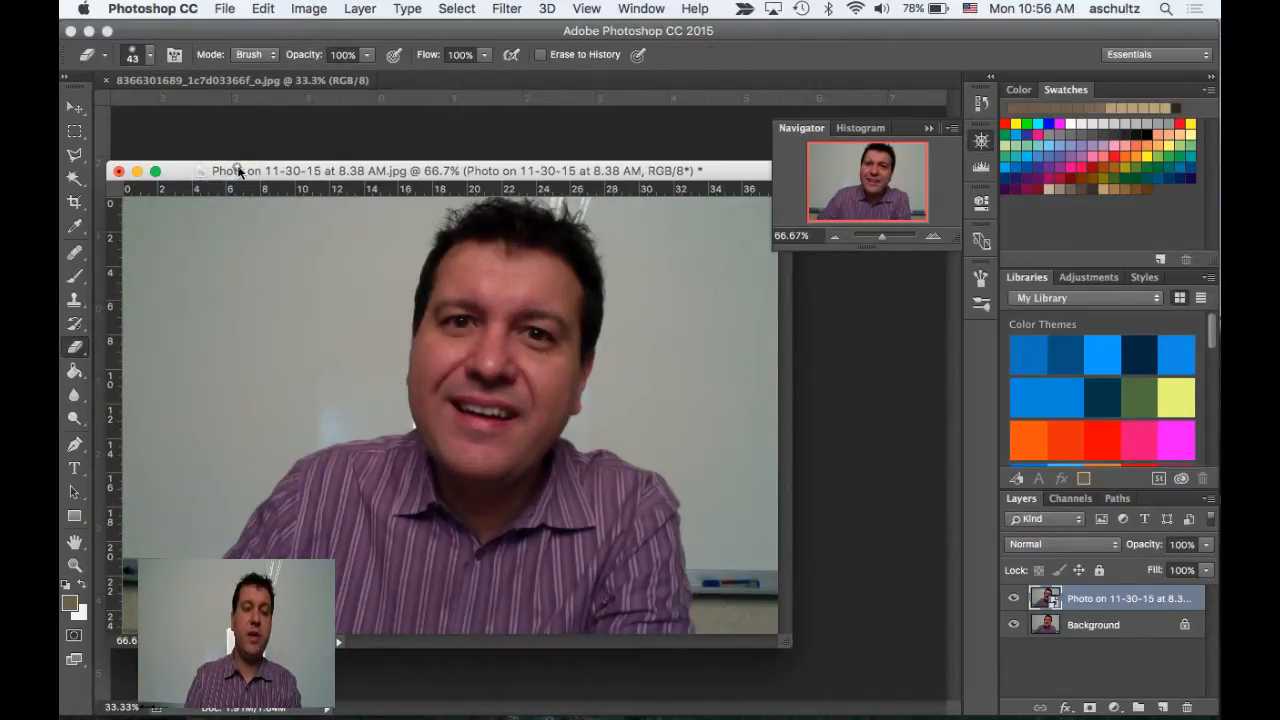
{"action": "left_click_drag", "start_coordinate": [238, 172], "coordinate": [430, 81]}
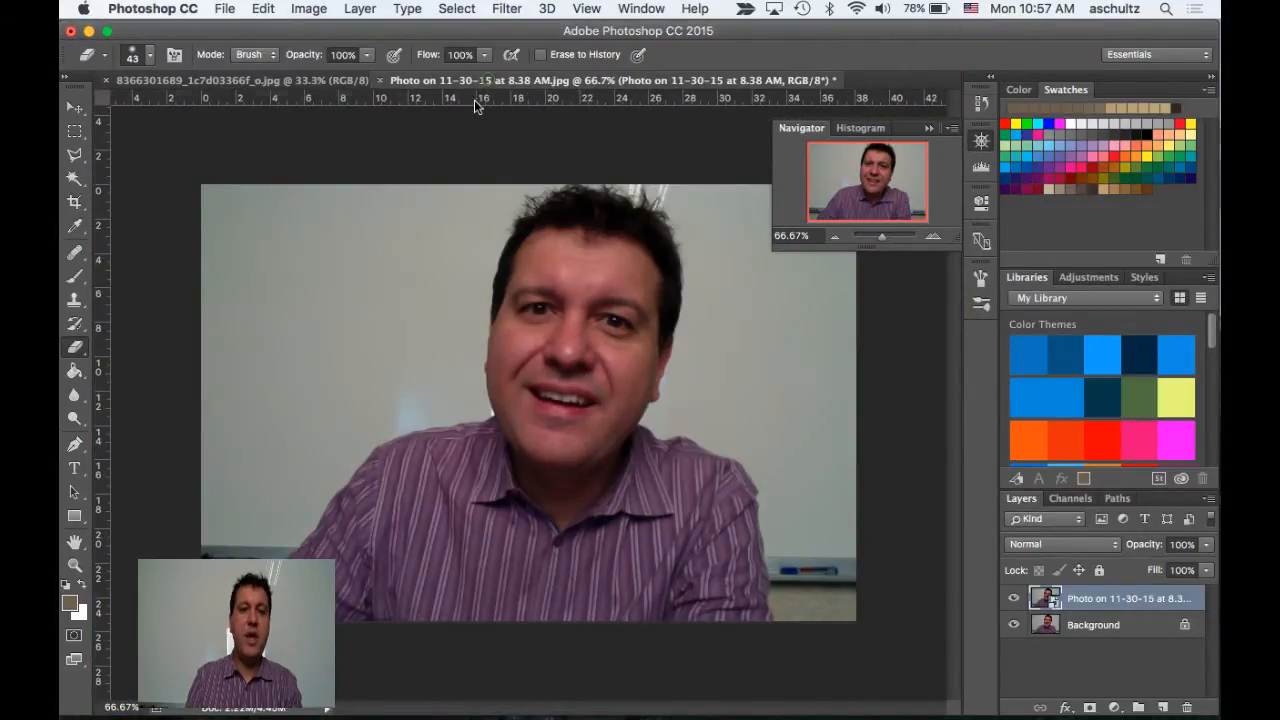
Float the portrait photo's window clear of the egg image and copy its Background layer into the egg document
{"action": "left_click_drag", "start_coordinate": [482, 81], "coordinate": [216, 277]}
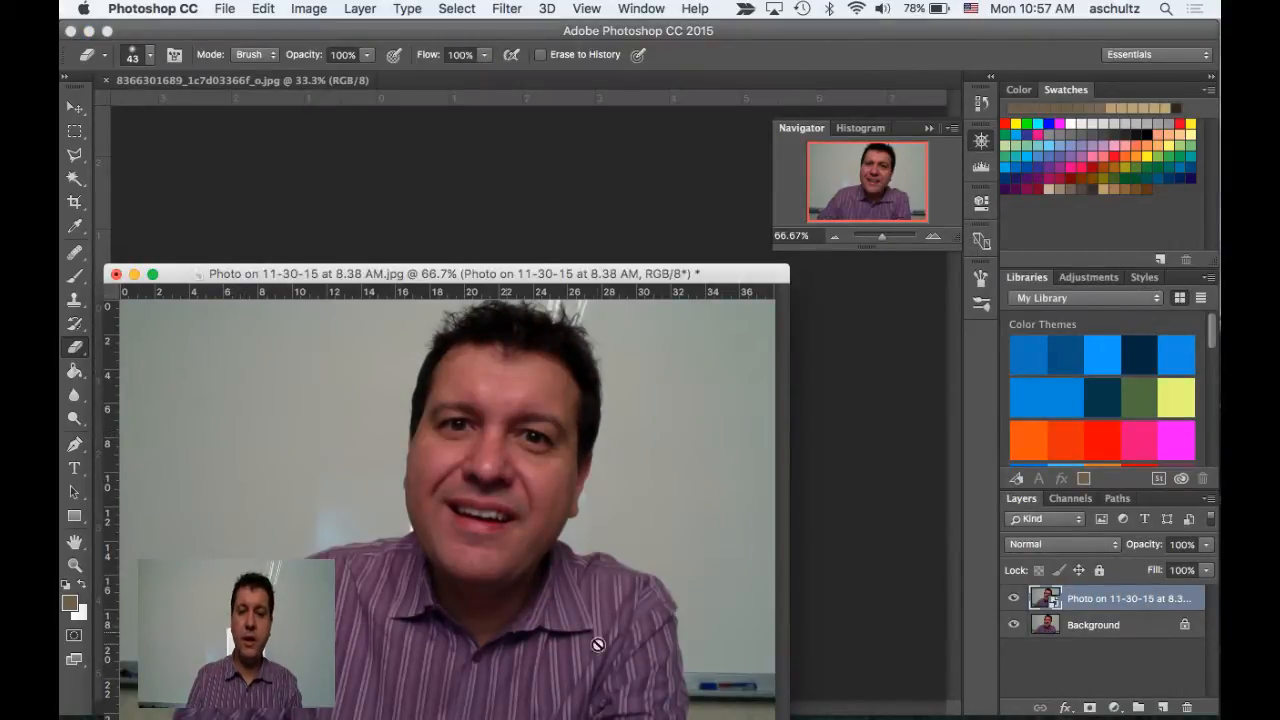
{"action": "left_click_drag", "start_coordinate": [1138, 636], "coordinate": [611, 204]}
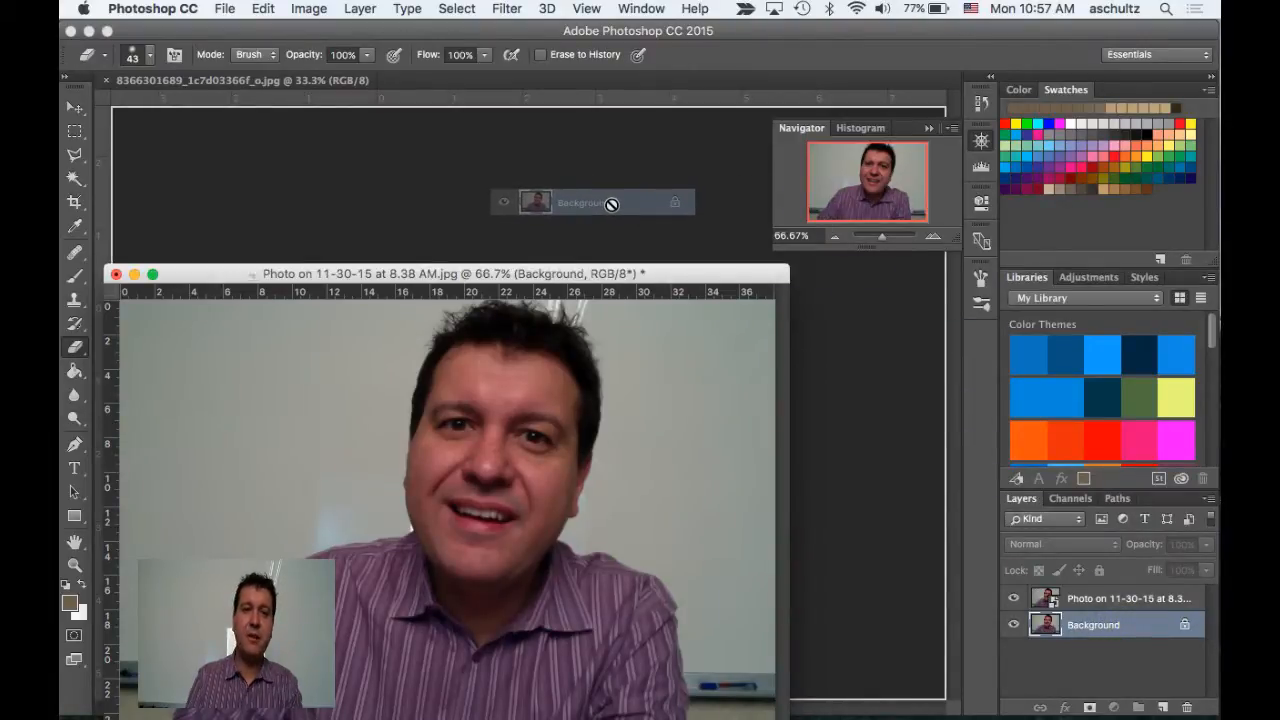
{"action": "left_click_drag", "start_coordinate": [611, 204], "coordinate": [1133, 630]}
{"action": "mouse_move", "coordinate": [700, 274]}
{"action": "left_mouse_down"}
{"action": "mouse_move", "coordinate": [655, 302]}
{"action": "mouse_move", "coordinate": [484, 341]}
{"action": "mouse_move", "coordinate": [420, 453]}
{"action": "left_mouse_up"}
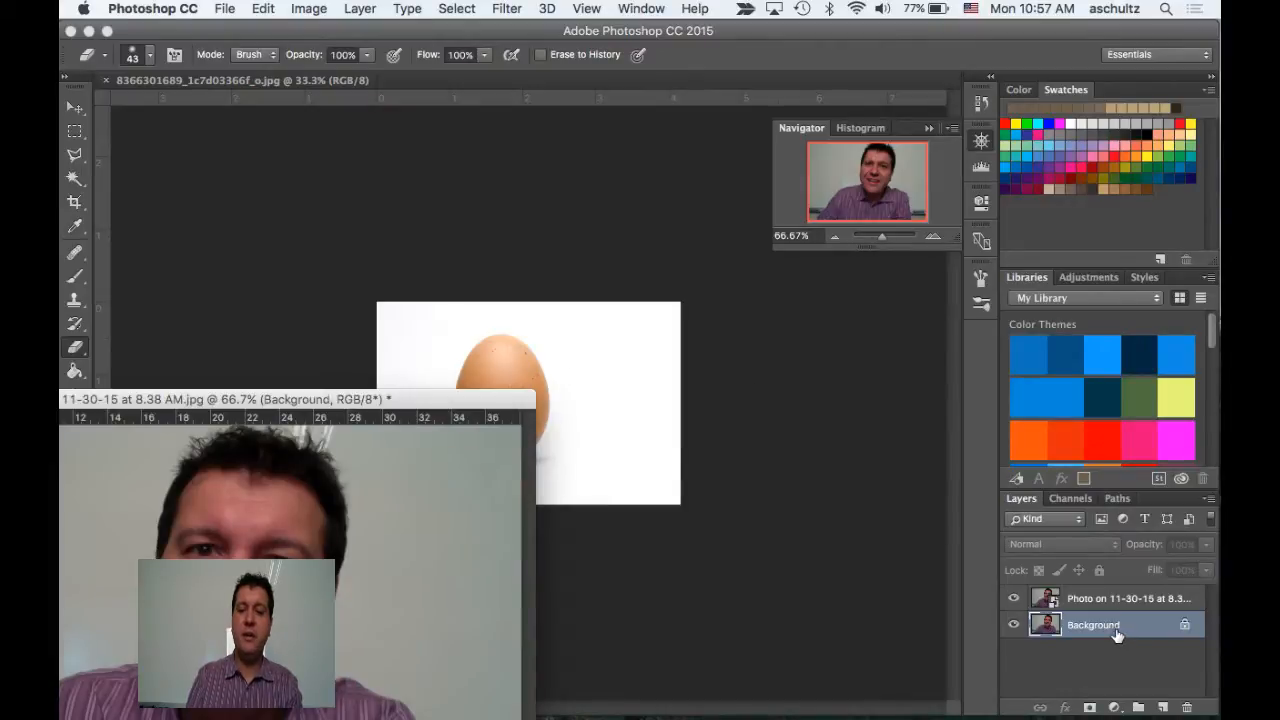
{"action": "left_click_drag", "start_coordinate": [1117, 634], "coordinate": [545, 317]}
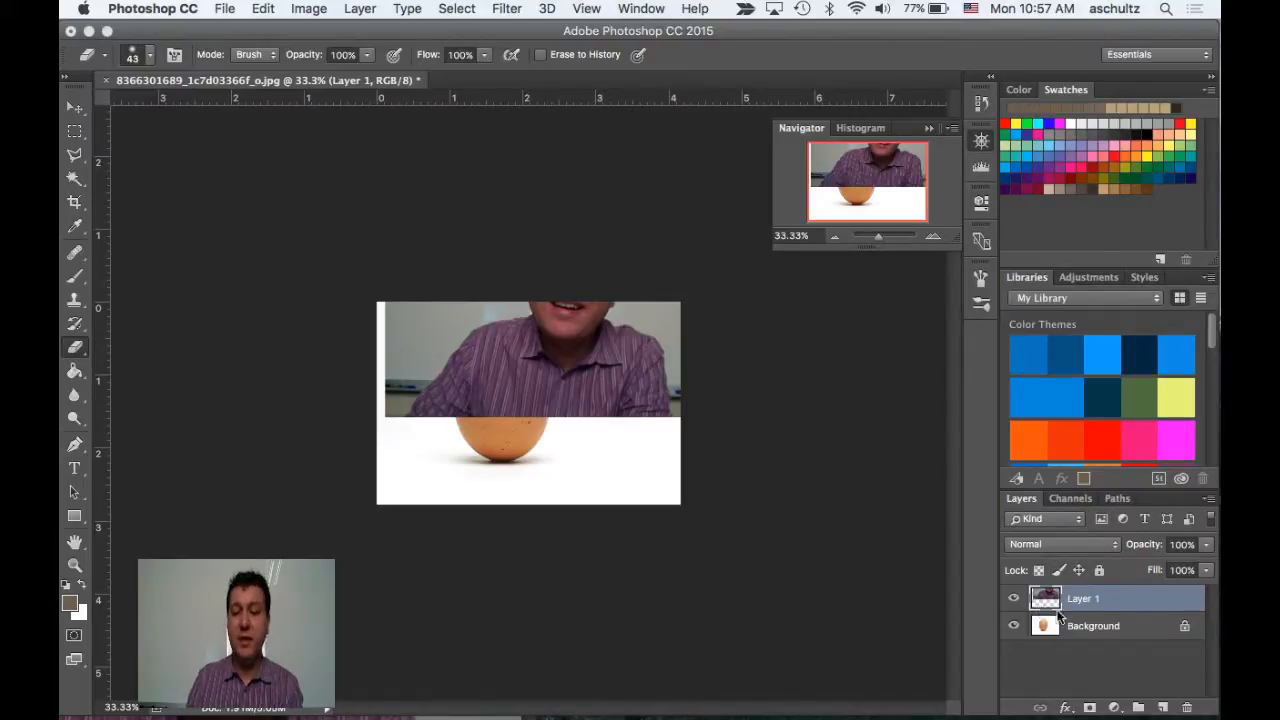
Select the portrait layer in the egg document and move it down with the Move tool until it covers the egg
{"action": "left_click", "coordinate": [1085, 626]}
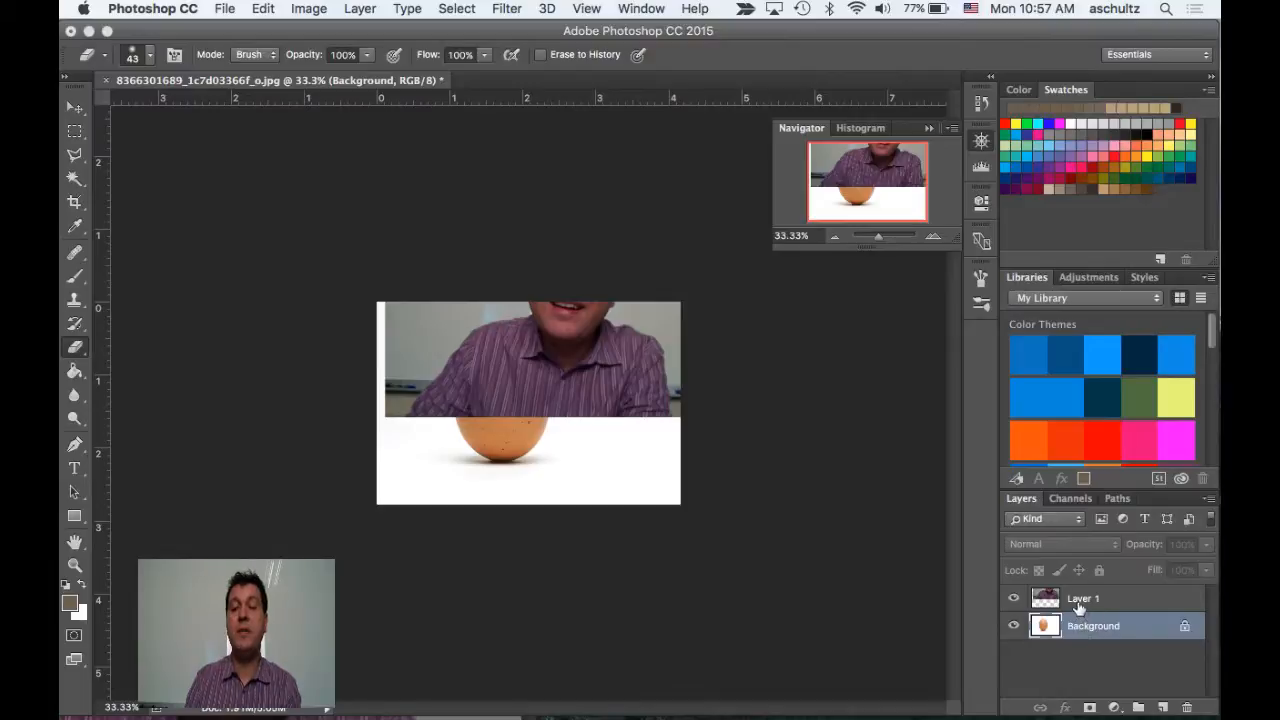
{"action": "left_click", "coordinate": [1077, 604]}
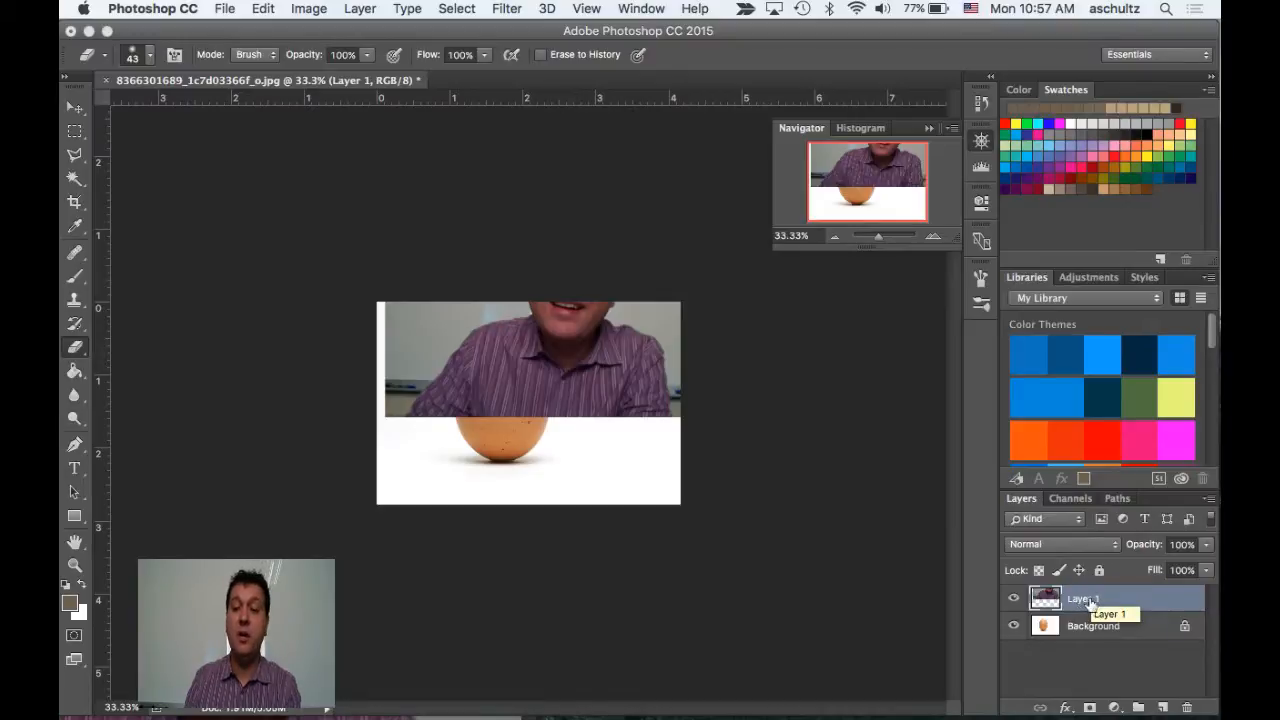
{"action": "left_click", "coordinate": [79, 110]}
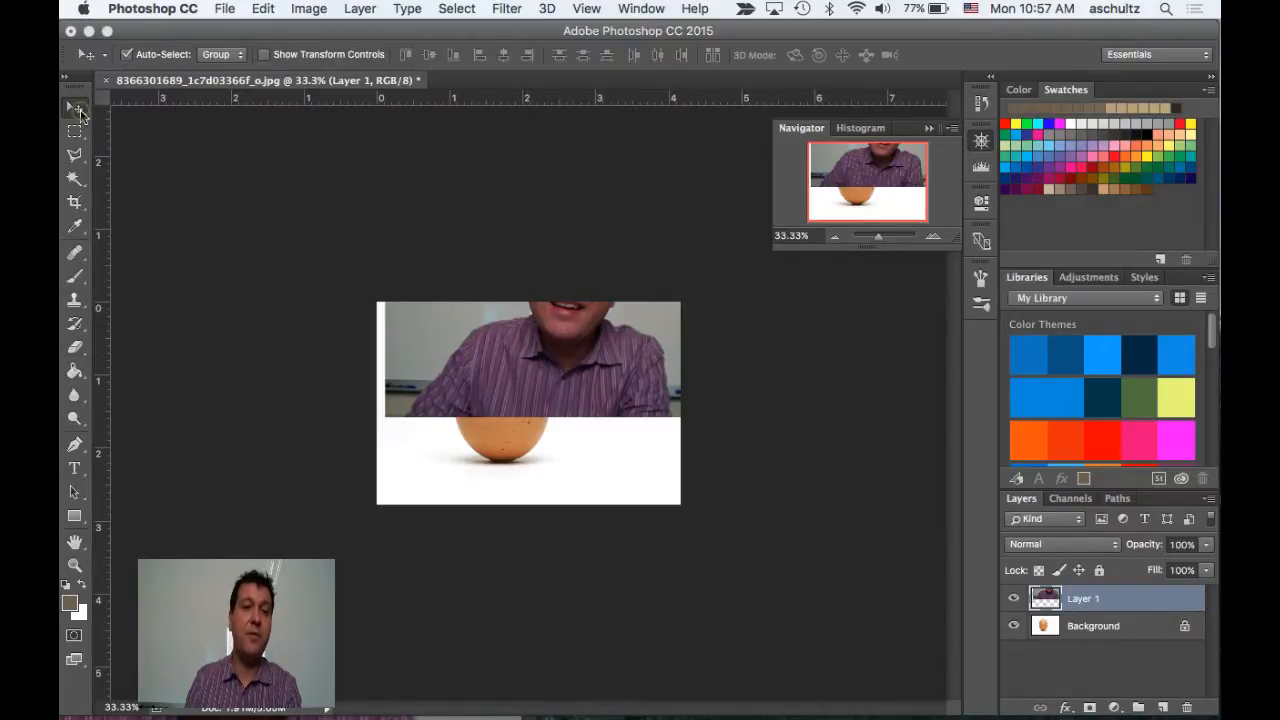
{"action": "left_click_drag", "start_coordinate": [595, 359], "coordinate": [585, 440]}
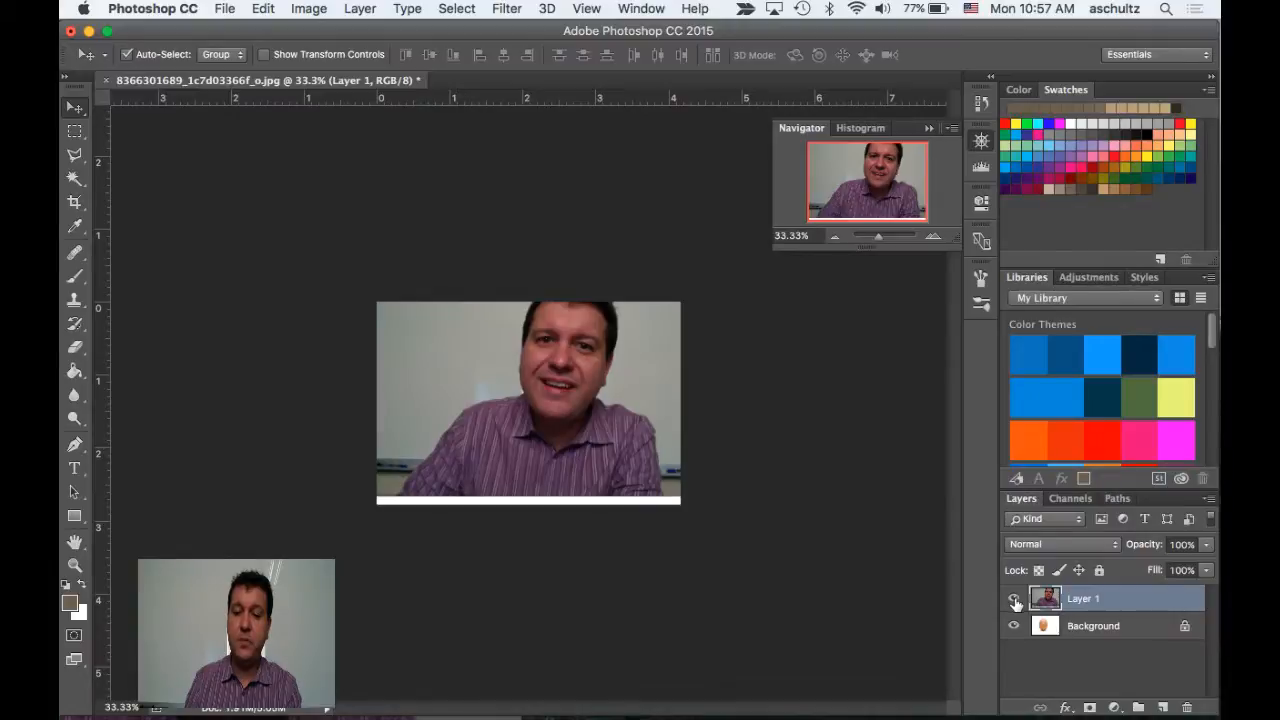
Toggle the portrait layer's visibility to compare it with the egg underneath, leaving it shown
{"action": "left_click", "coordinate": [1014, 599]}
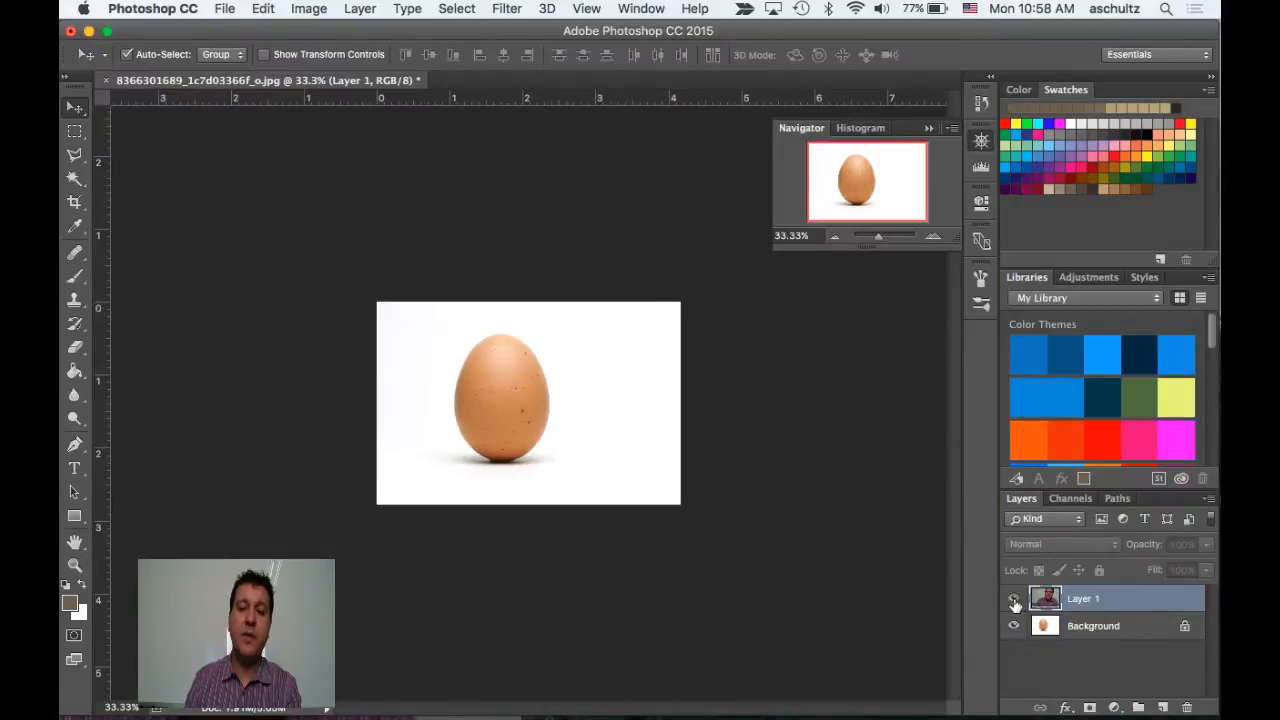
{"action": "left_click", "coordinate": [1014, 599]}
{"action": "left_click", "coordinate": [1014, 600]}
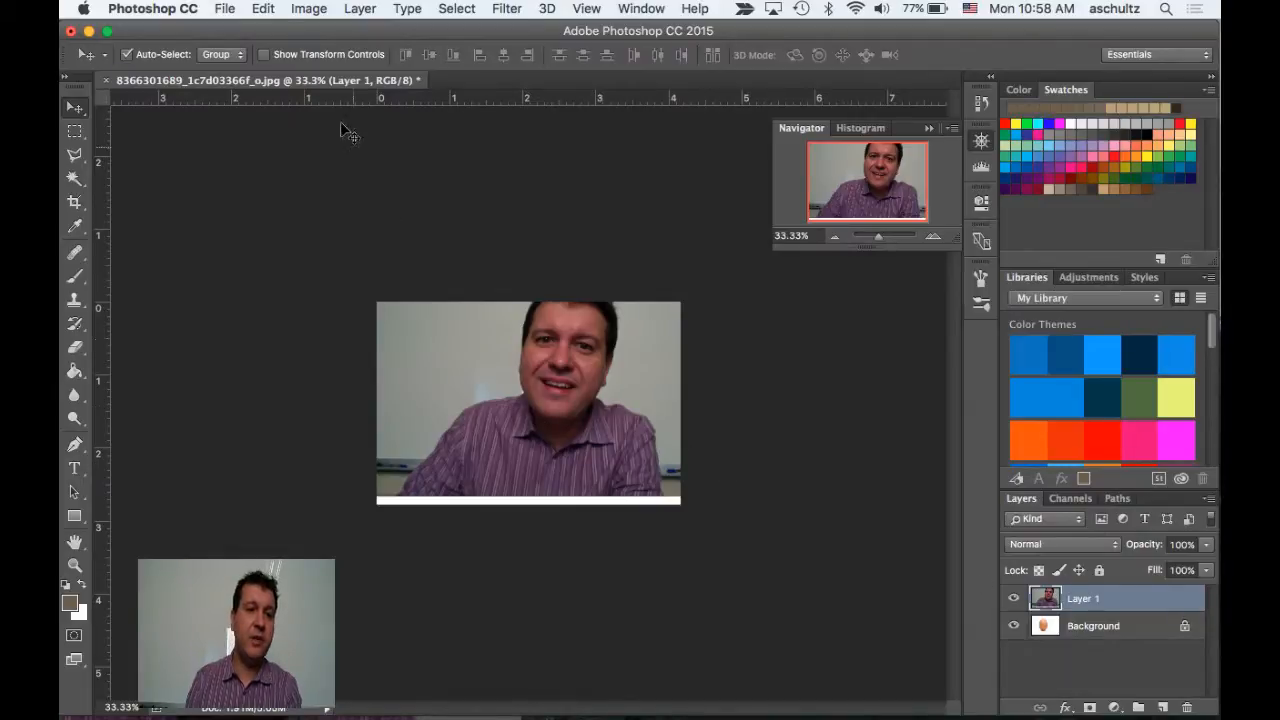
Free Transform the portrait layer to about 90.7% and place it within the canvas at about X 500 px, Y 340.5 px
{"action": "left_click", "coordinate": [263, 8]}
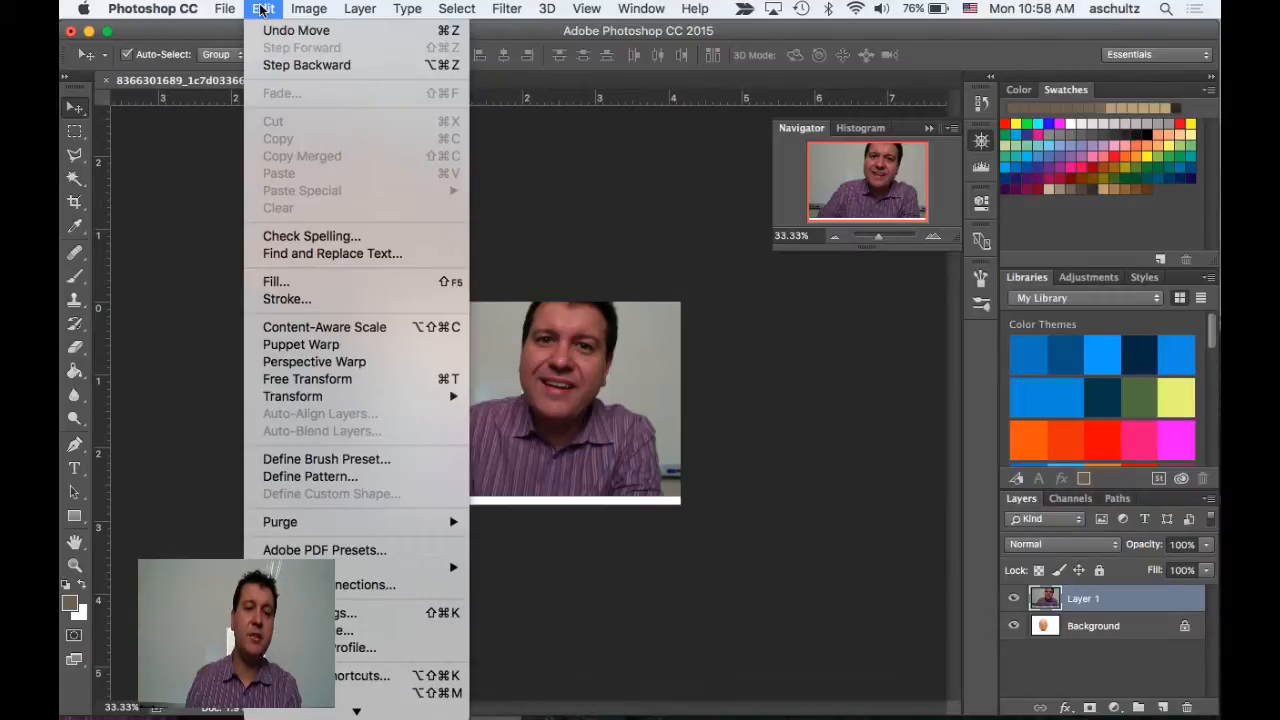
{"action": "left_click", "coordinate": [304, 385]}
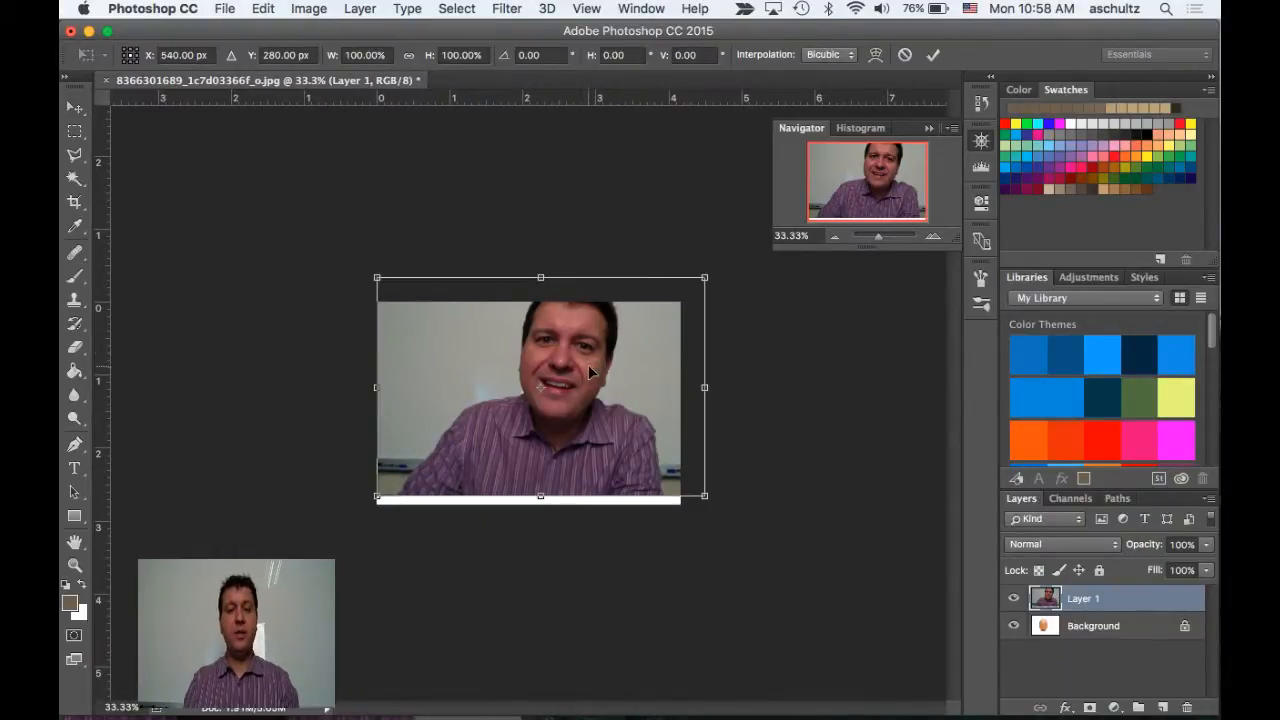
{"action": "left_click_drag", "start_coordinate": [590, 372], "coordinate": [590, 381]}
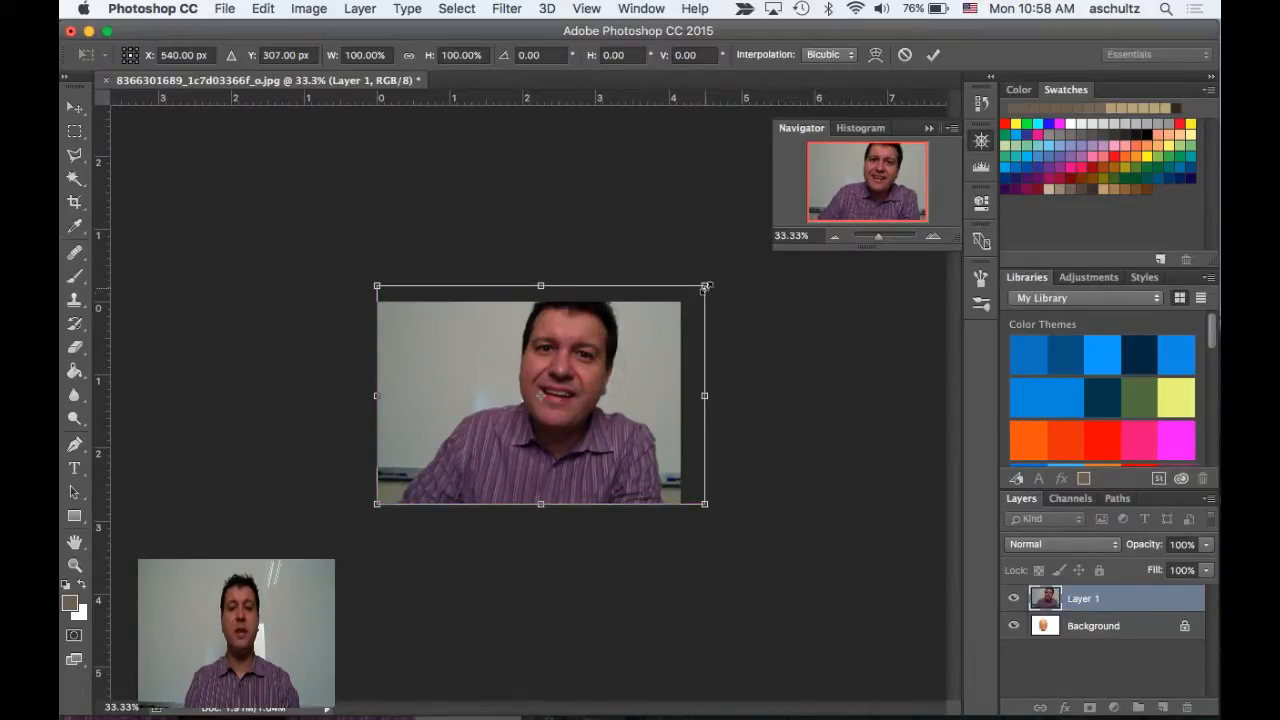
{"action": "left_click_drag", "start_coordinate": [702, 289], "coordinate": [684, 316]}
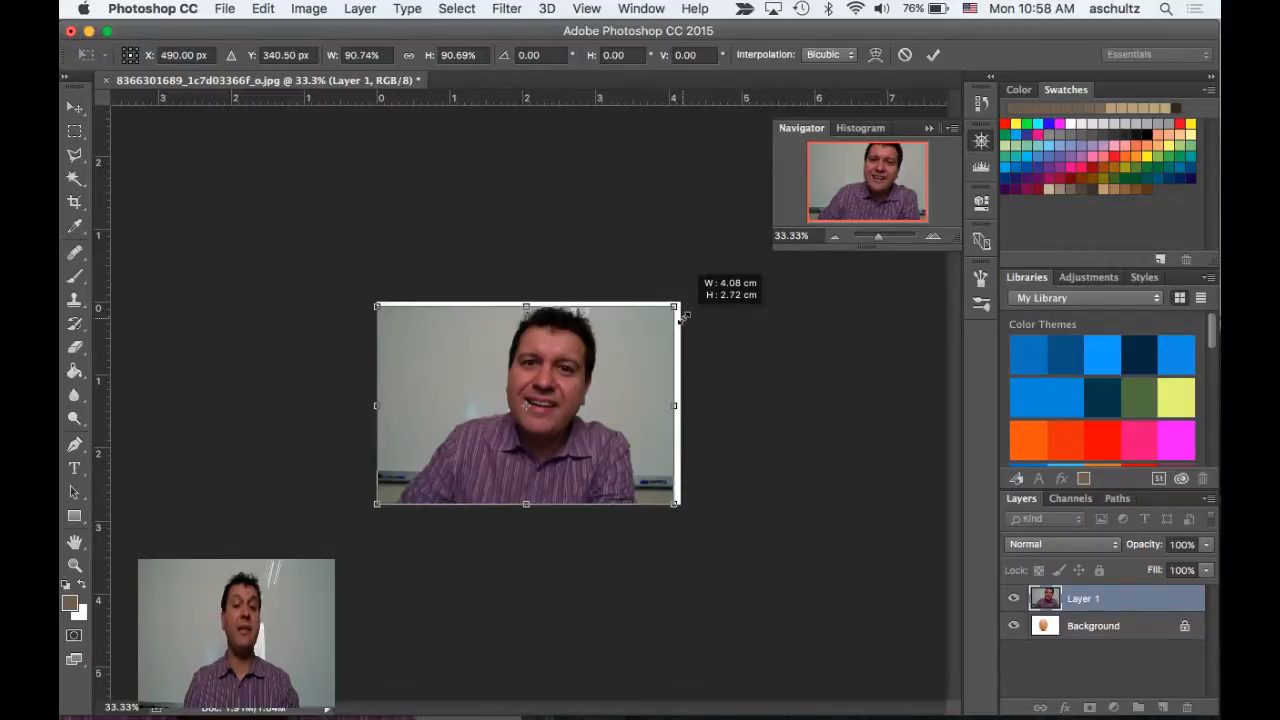
{"action": "left_click_drag", "start_coordinate": [677, 333], "coordinate": [677, 333]}
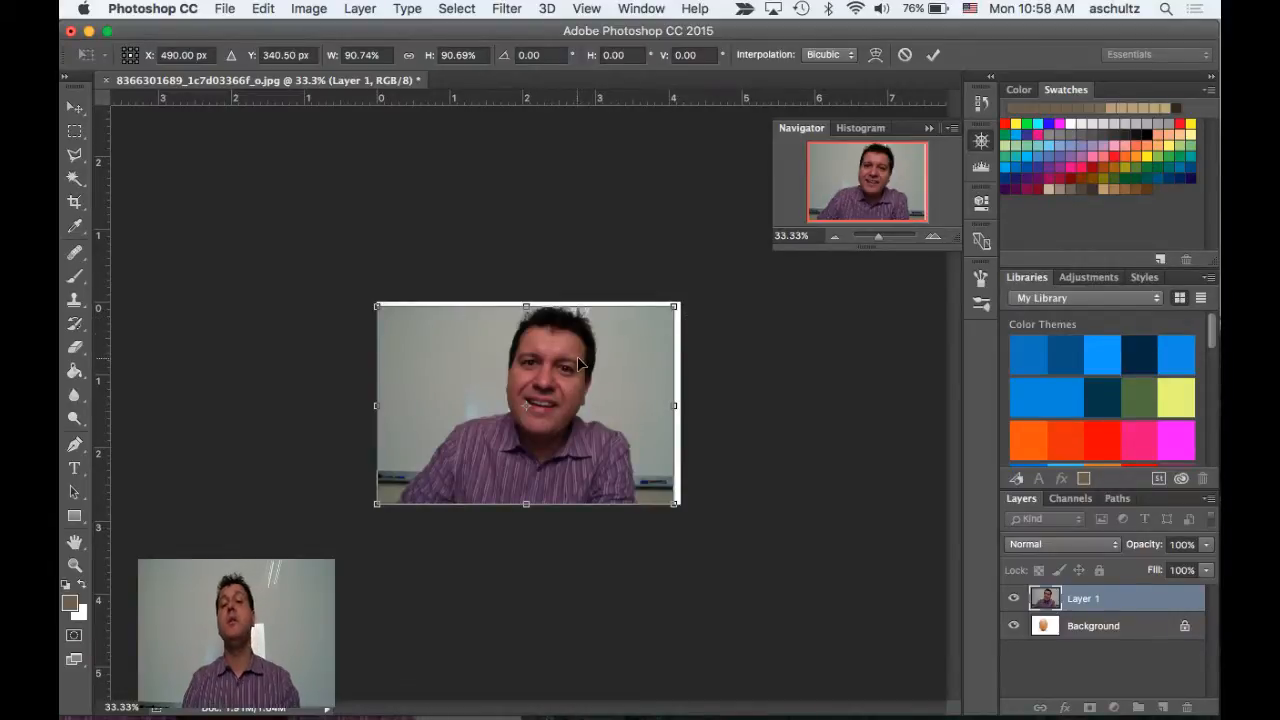
{"action": "left_click_drag", "start_coordinate": [584, 372], "coordinate": [594, 373]}
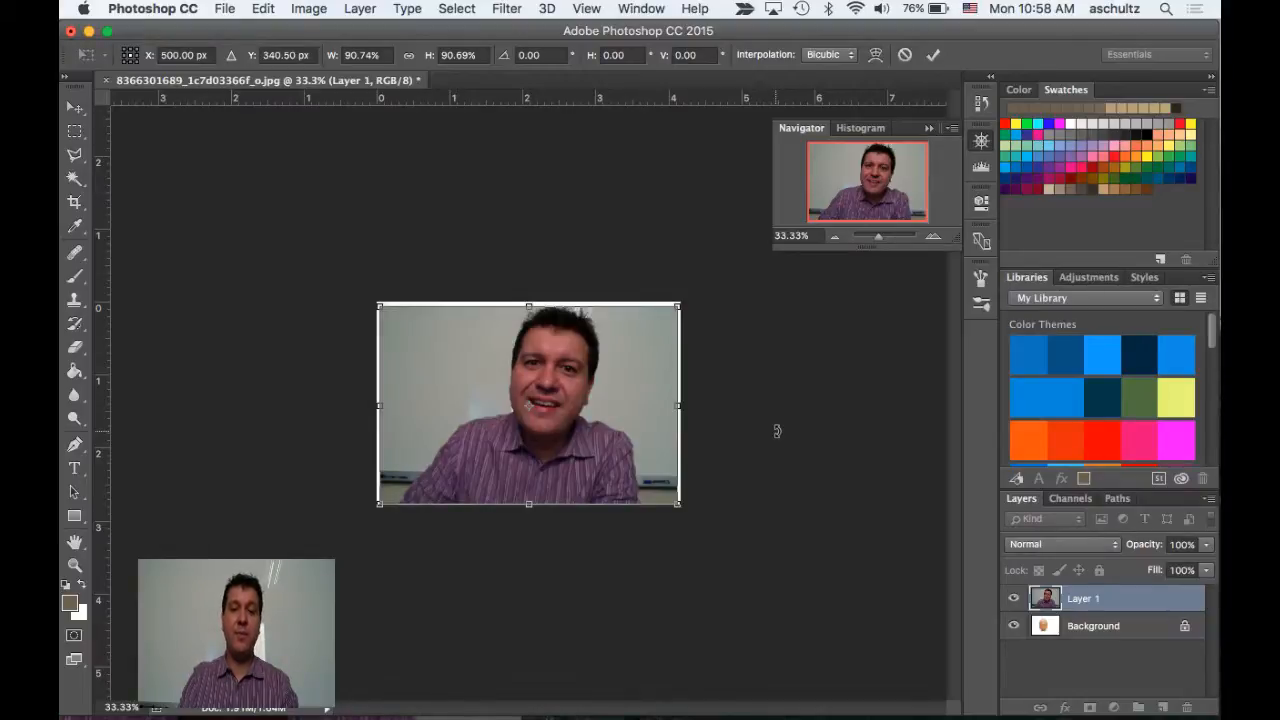
{"action": "key", "text": "Return"}
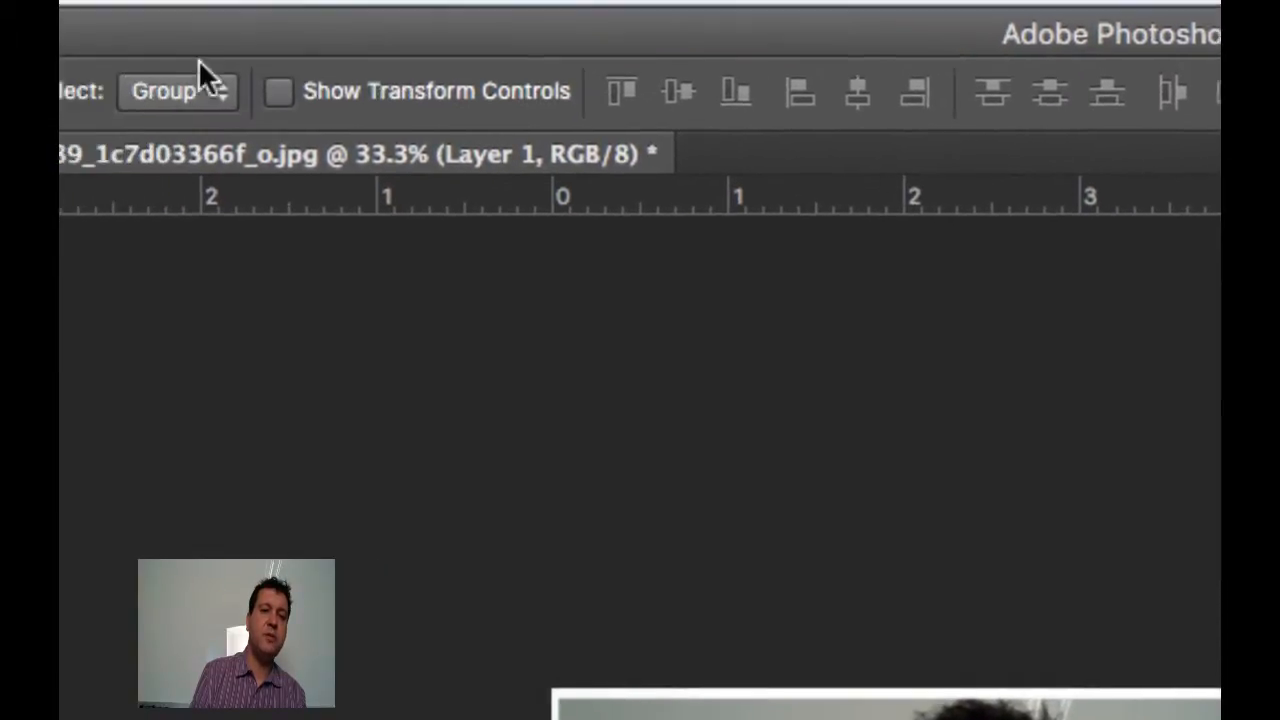
Switch through the Marquee, Polygonal Lasso, Magic Wand, Crop and Eyedropper tools to examine each tool's available options
{"action": "left_click", "coordinate": [124, 70]}
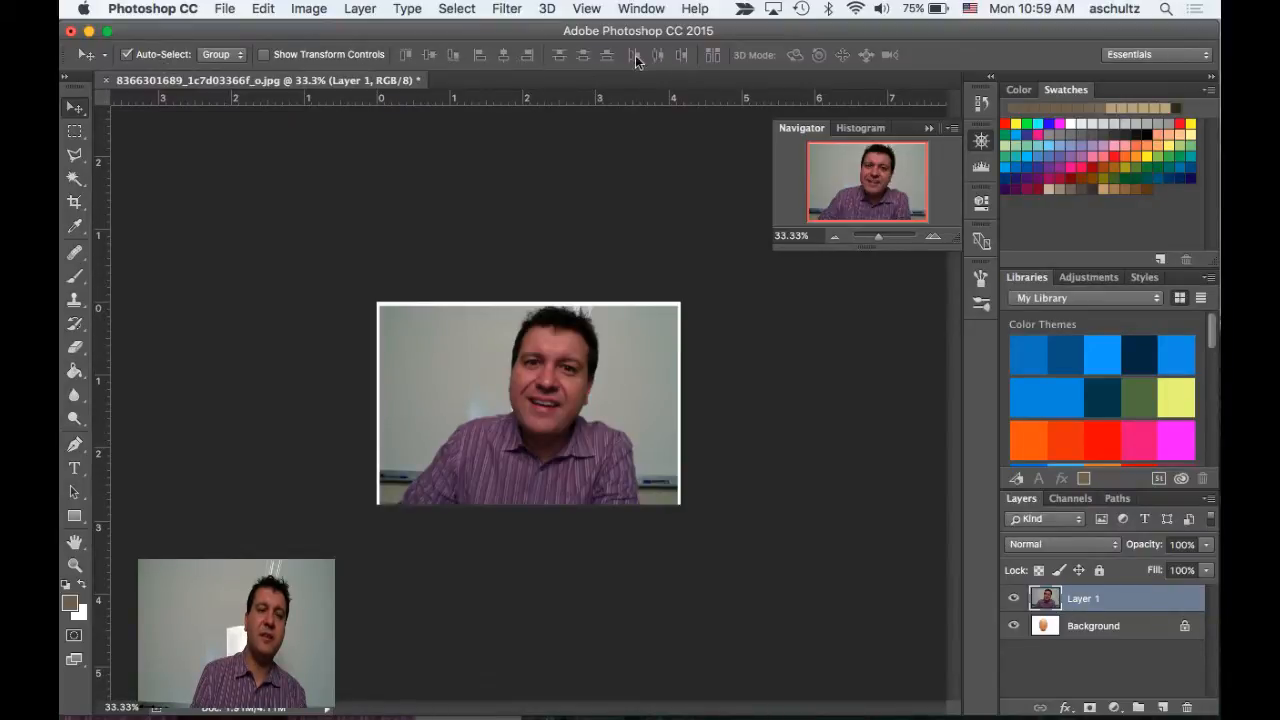
{"action": "left_click", "coordinate": [74, 131]}
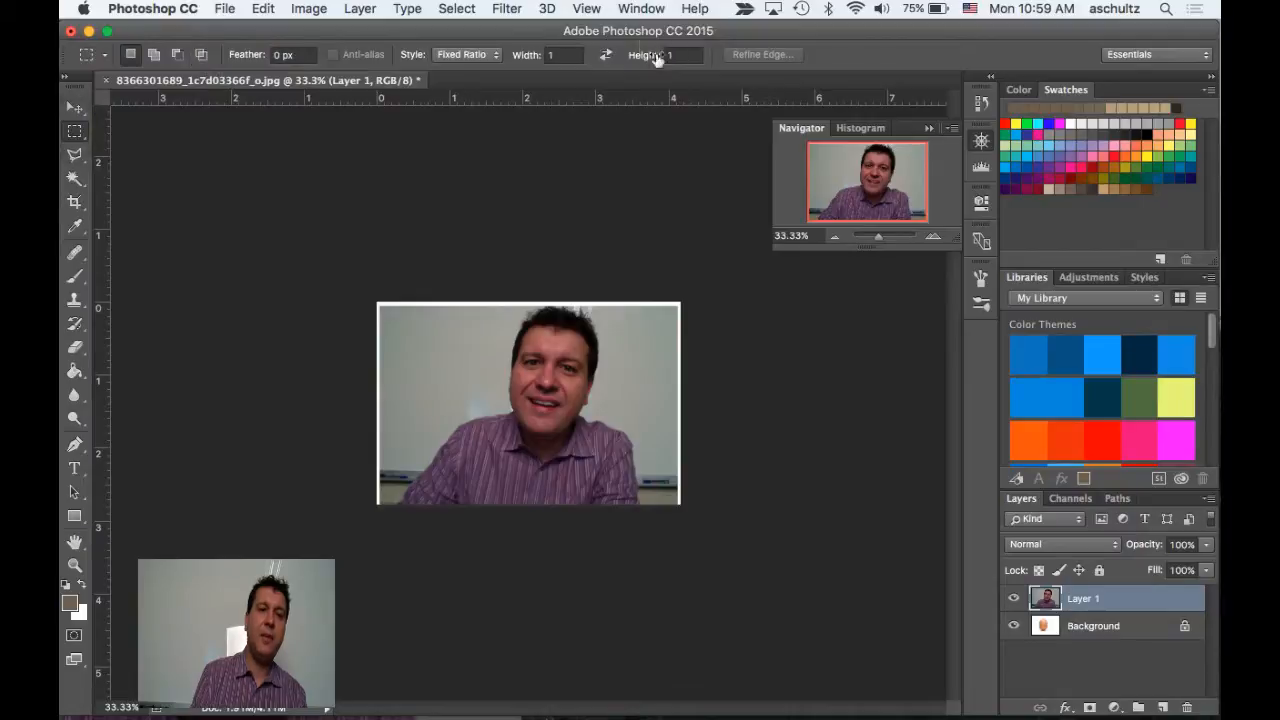
{"action": "left_click", "coordinate": [76, 178]}
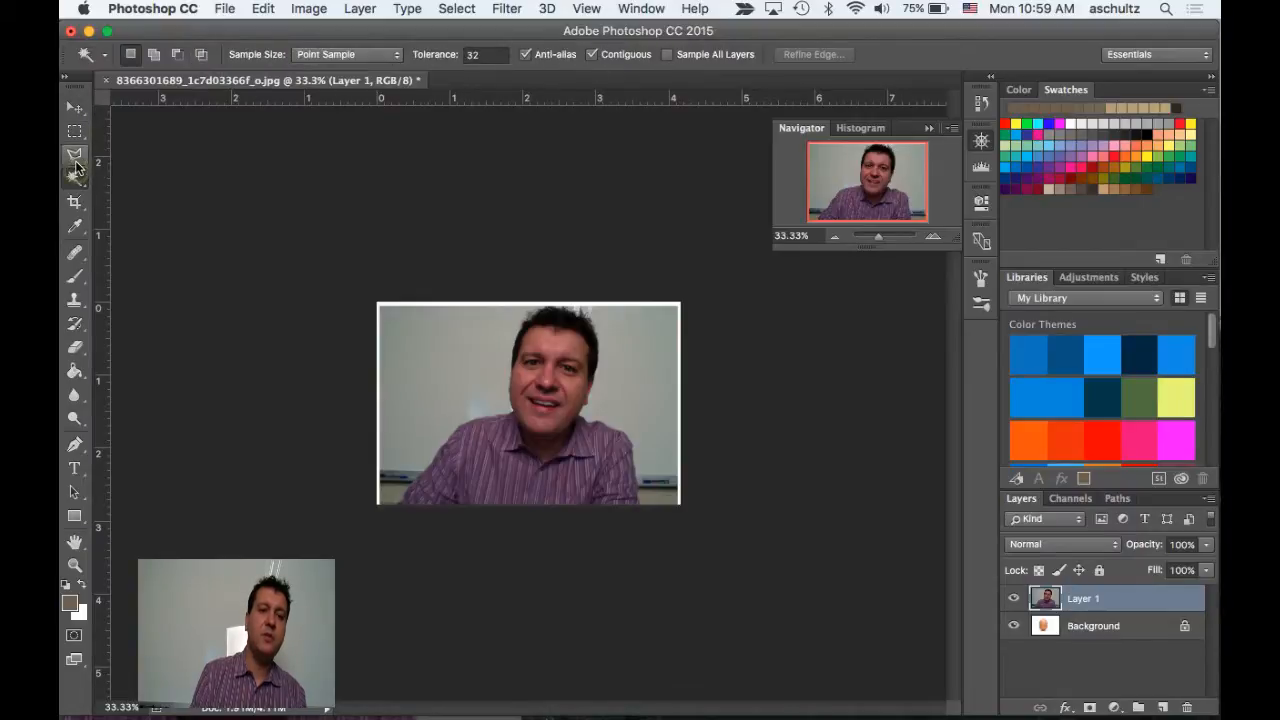
{"action": "left_click", "coordinate": [74, 155]}
{"action": "left_click", "coordinate": [76, 178]}
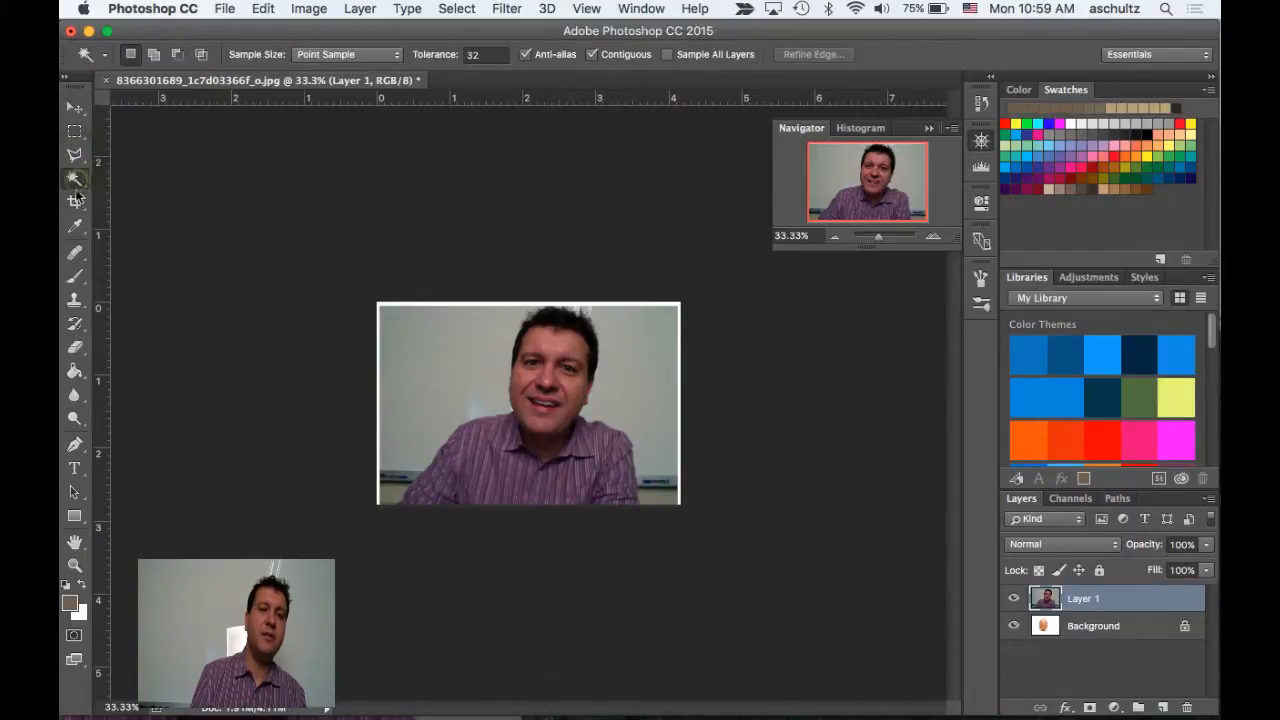
{"action": "left_click", "coordinate": [74, 201]}
{"action": "left_click", "coordinate": [85, 226]}
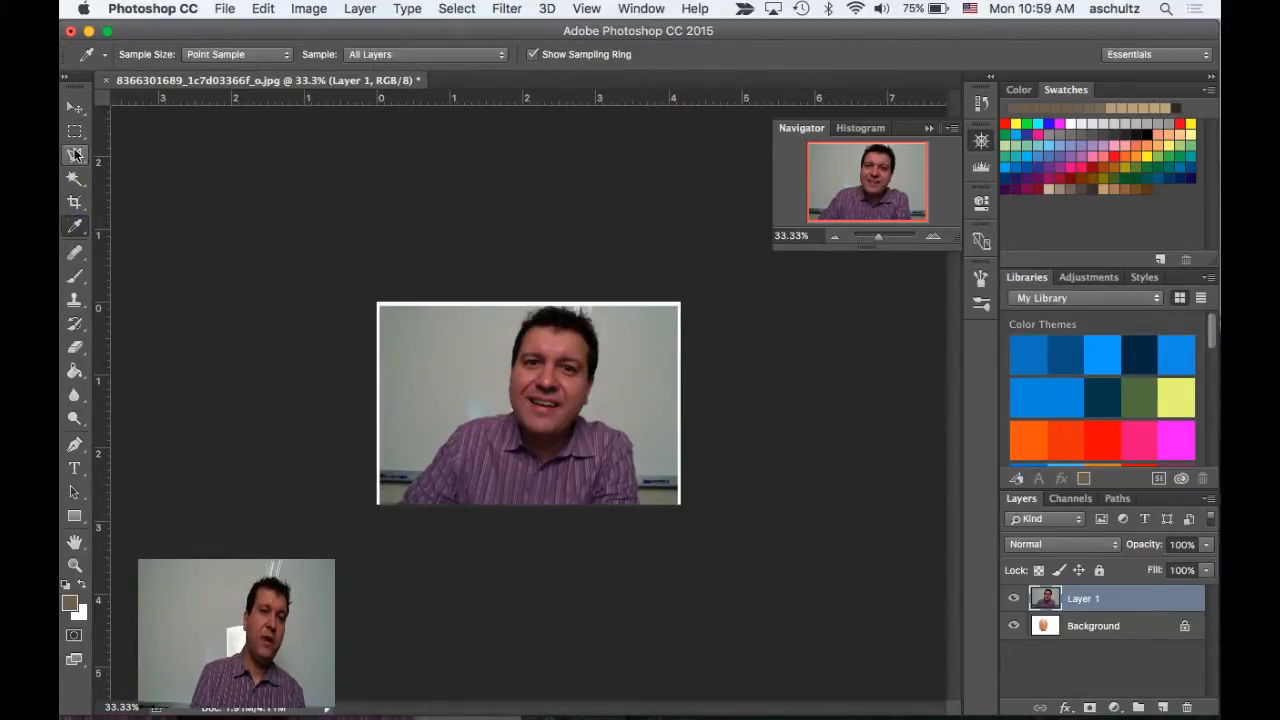
Choose the Polygonal Lasso Tool from the lasso tool variants
{"action": "left_click", "coordinate": [75, 157]}
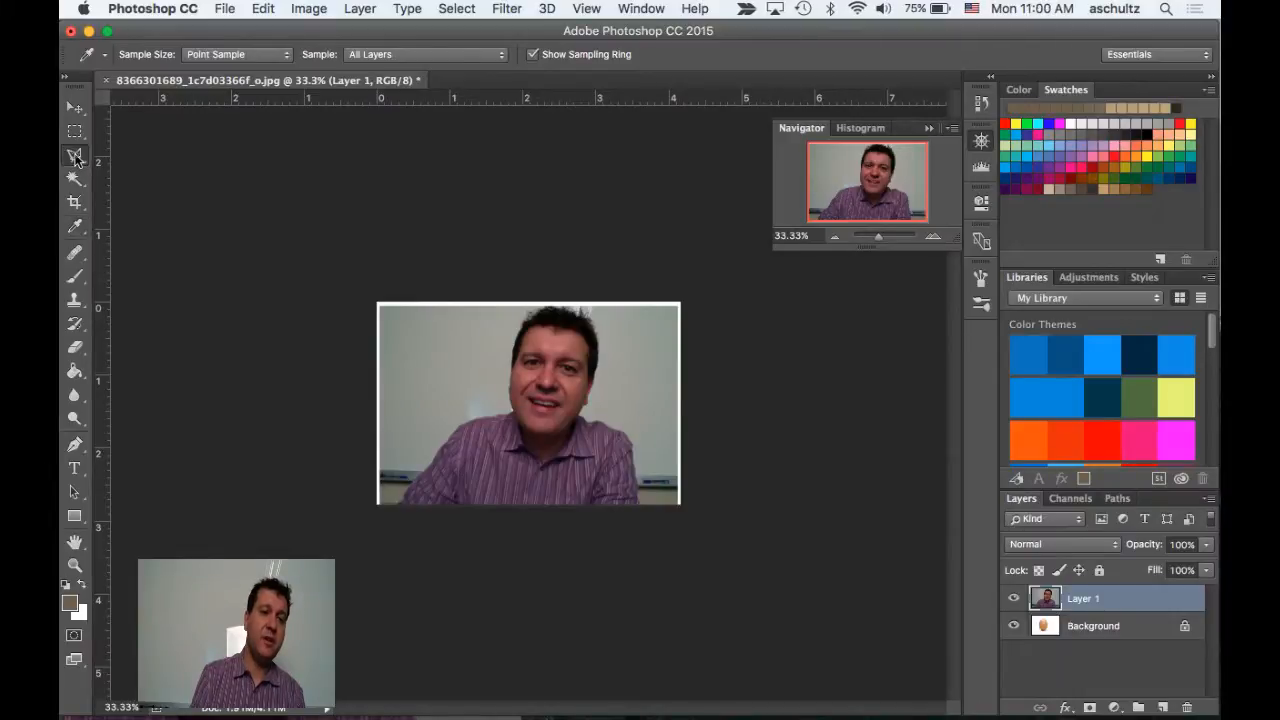
{"action": "left_click", "coordinate": [75, 157]}
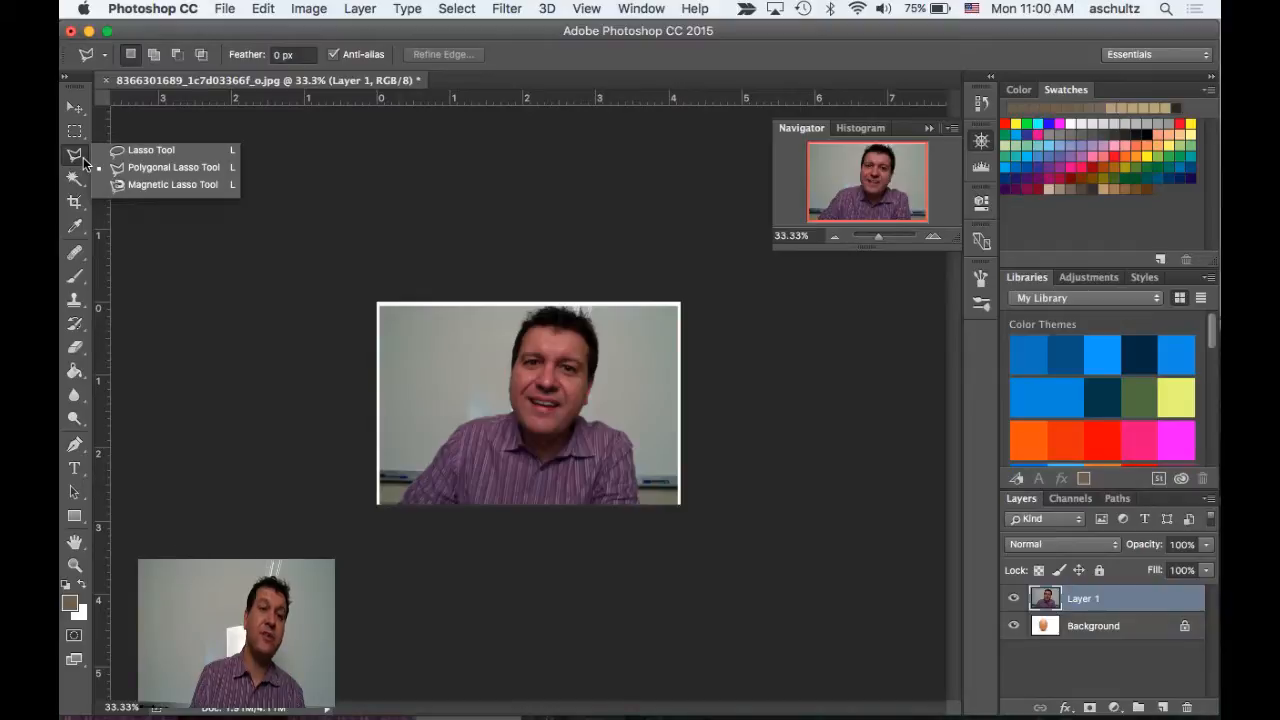
{"action": "left_click", "coordinate": [158, 166]}
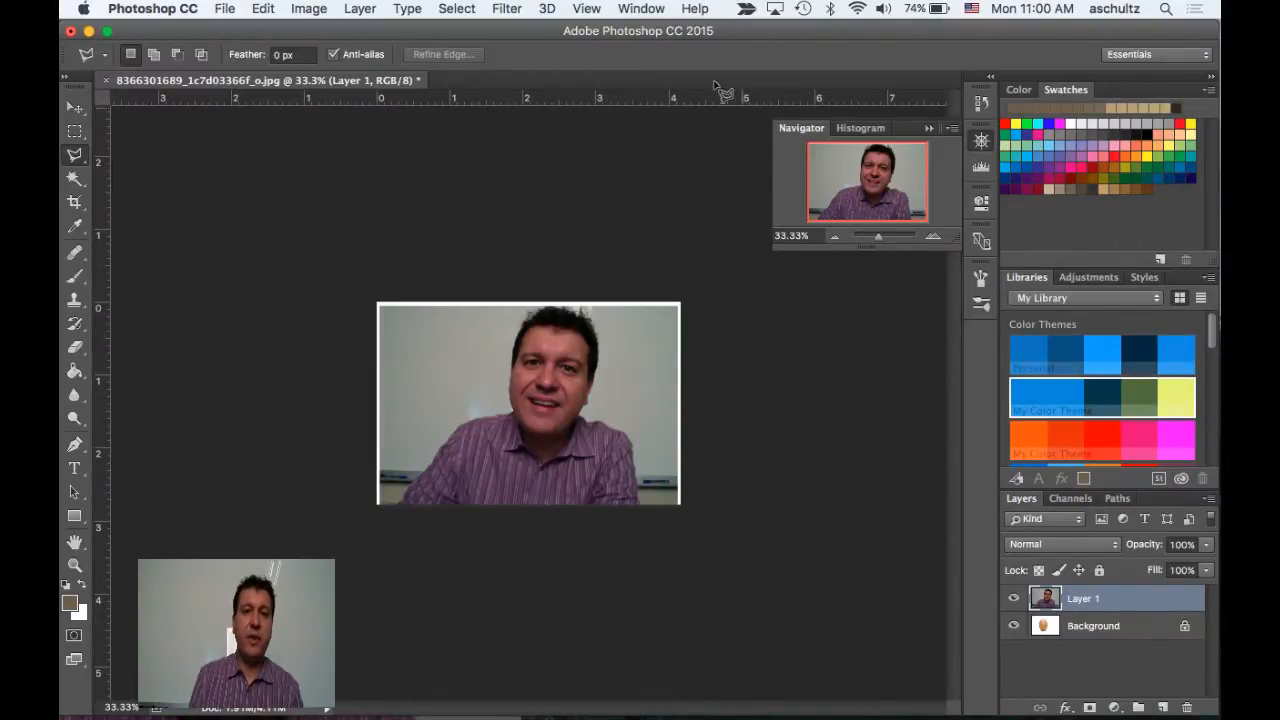
Hide and show the Navigator again several times, leaving it displayed
{"action": "left_click", "coordinate": [643, 10]}
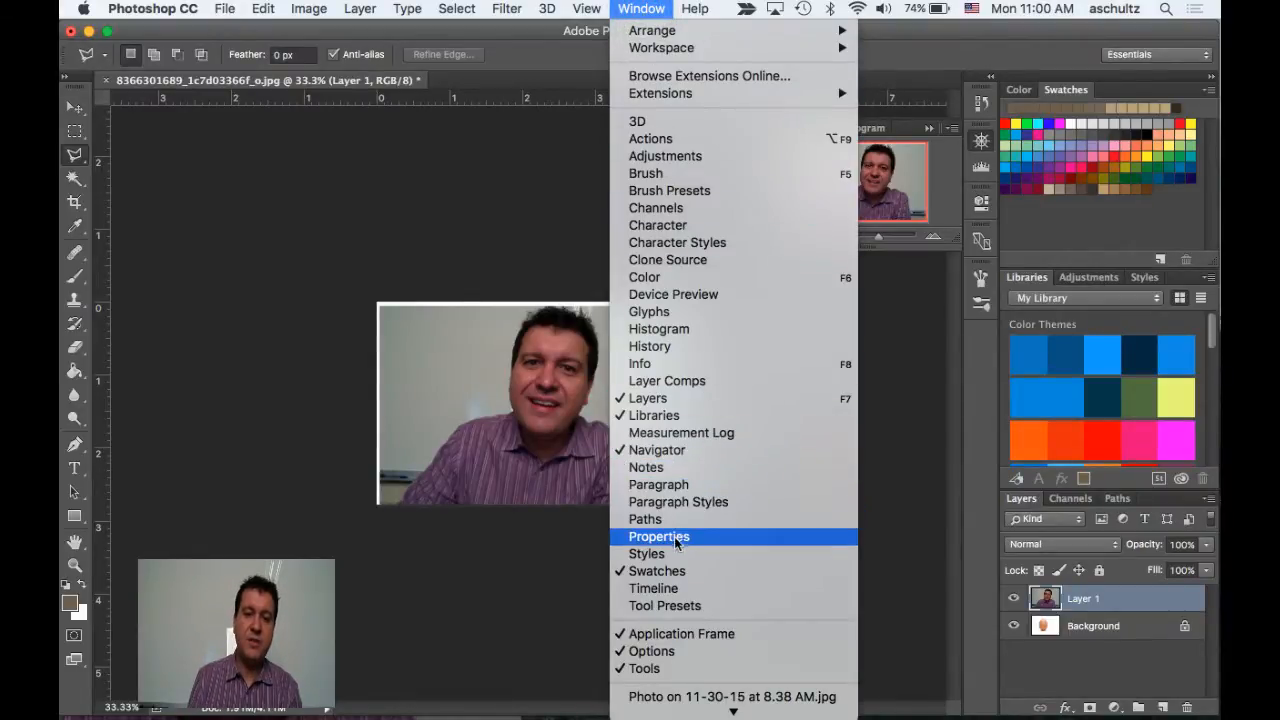
{"action": "left_click", "coordinate": [665, 452]}
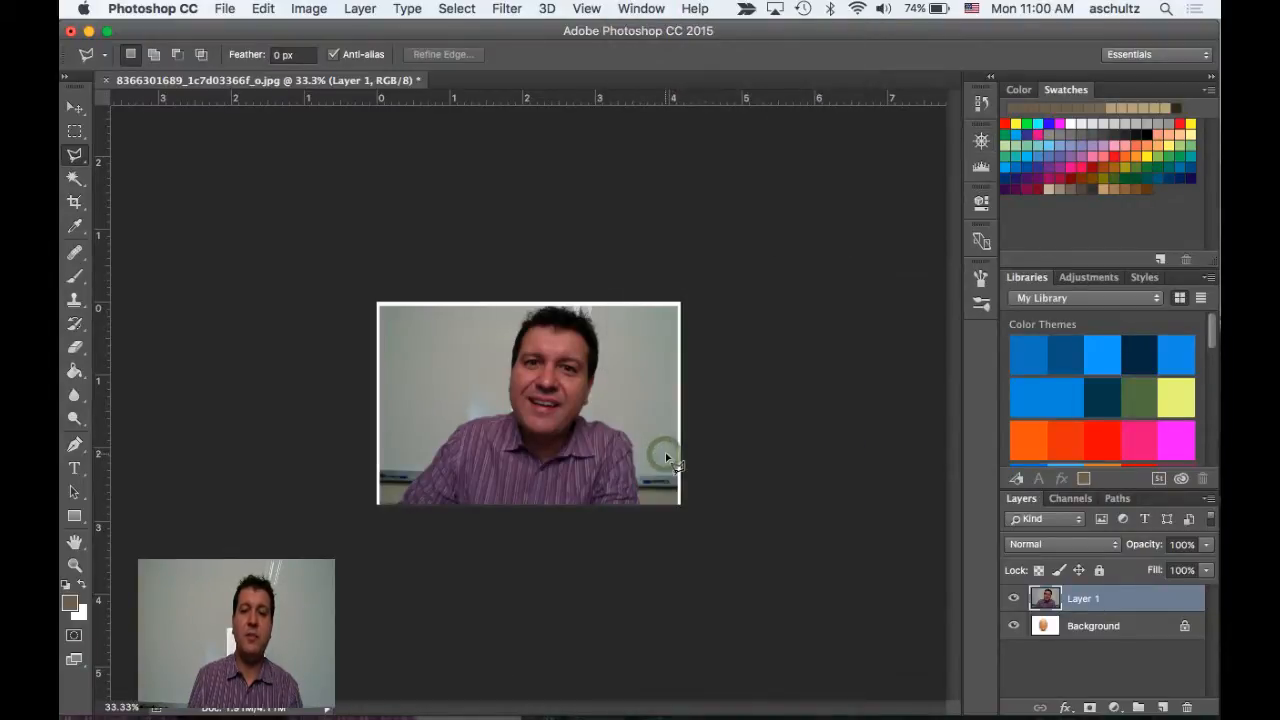
{"action": "left_click", "coordinate": [641, 9]}
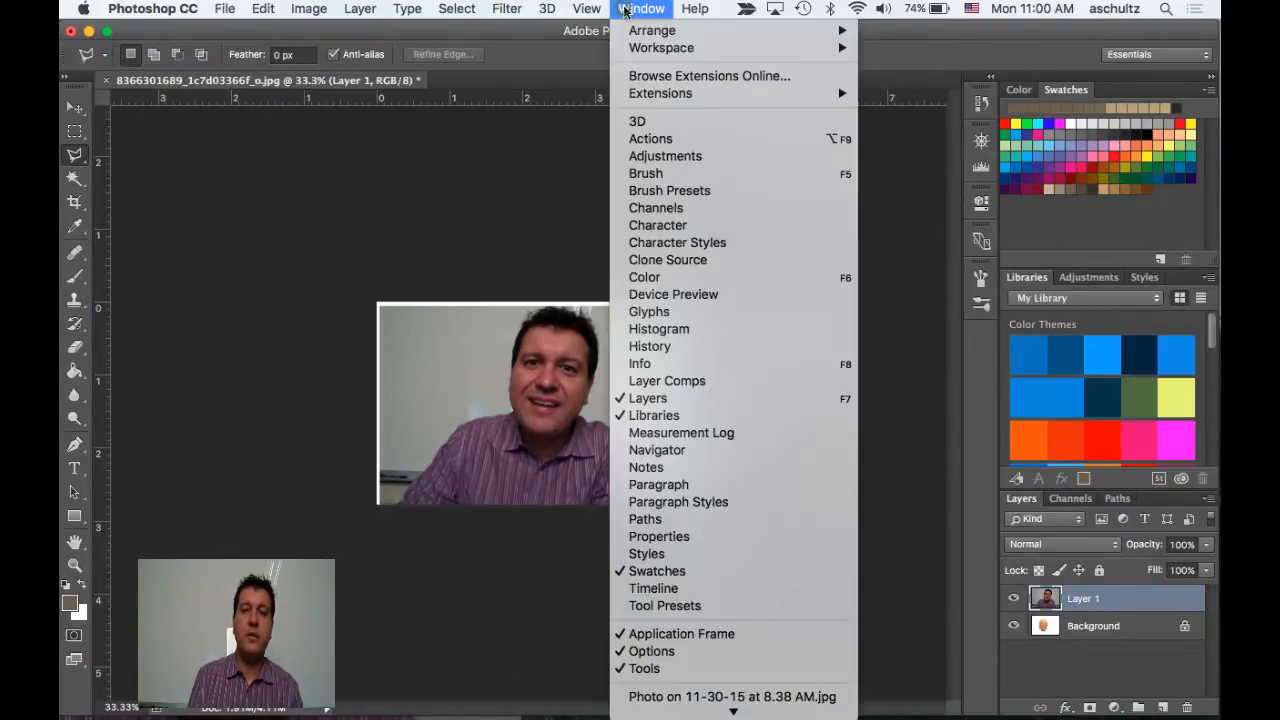
{"action": "left_click", "coordinate": [668, 451]}
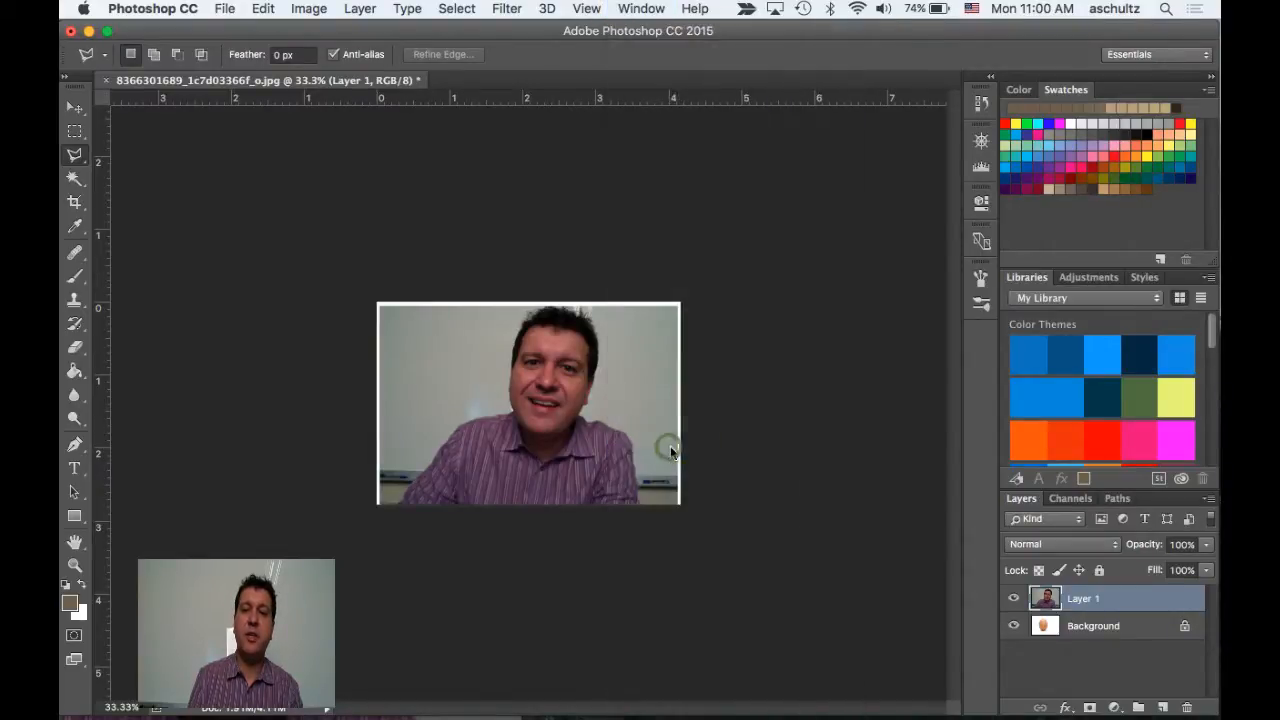
{"action": "left_click", "coordinate": [983, 141]}
{"action": "left_click", "coordinate": [983, 141]}
{"action": "left_click", "coordinate": [983, 141]}
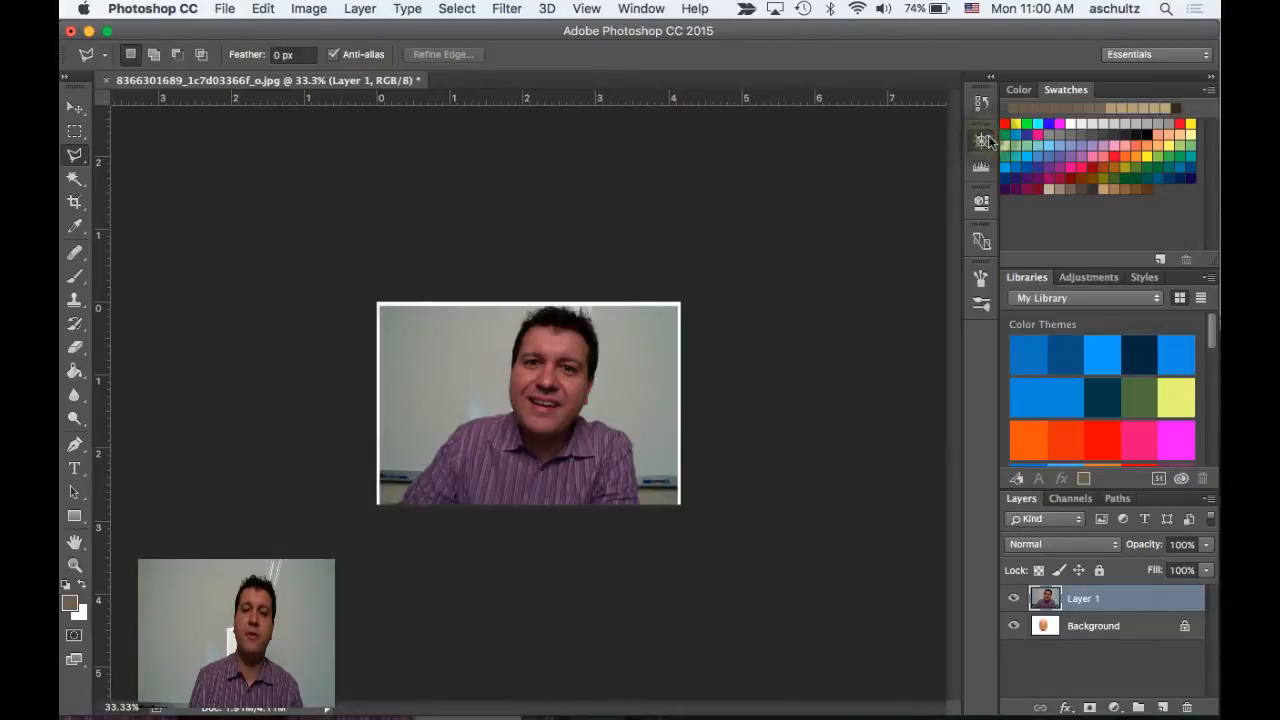
{"action": "left_click", "coordinate": [984, 141]}
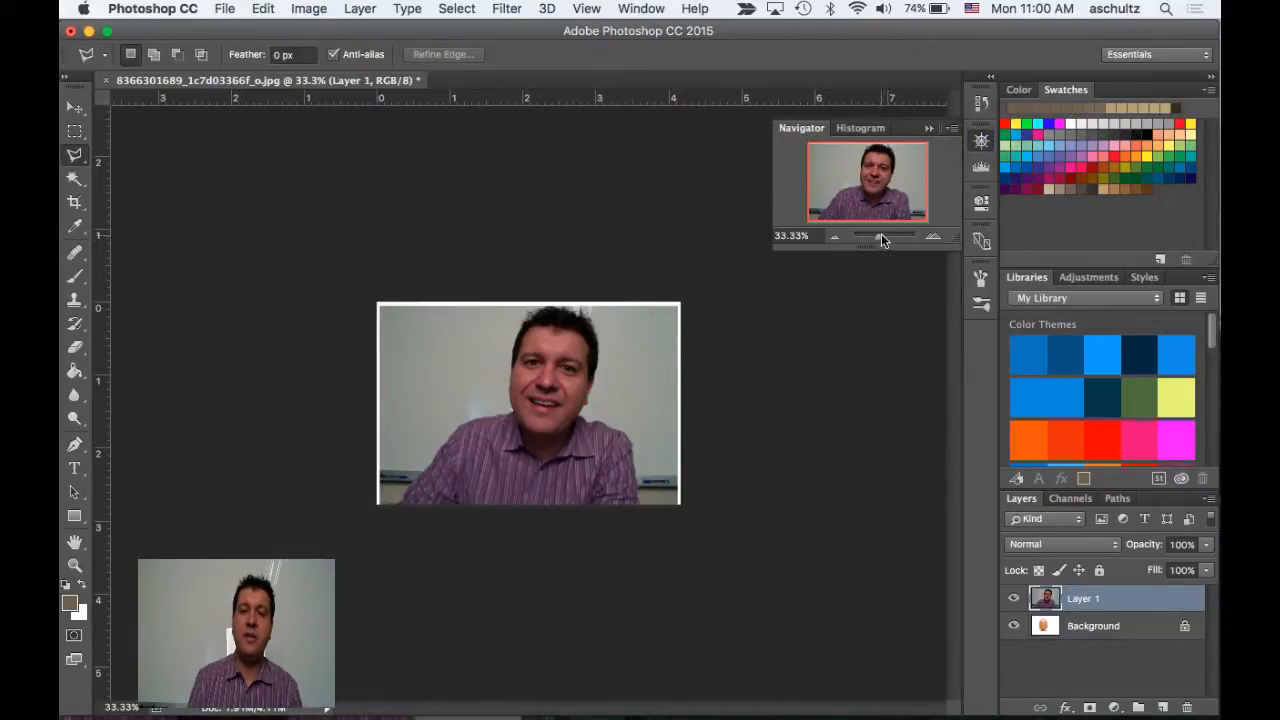
Zoom in on the portrait to 90.48% with the Navigator
{"action": "left_click_drag", "start_coordinate": [881, 240], "coordinate": [885, 242]}
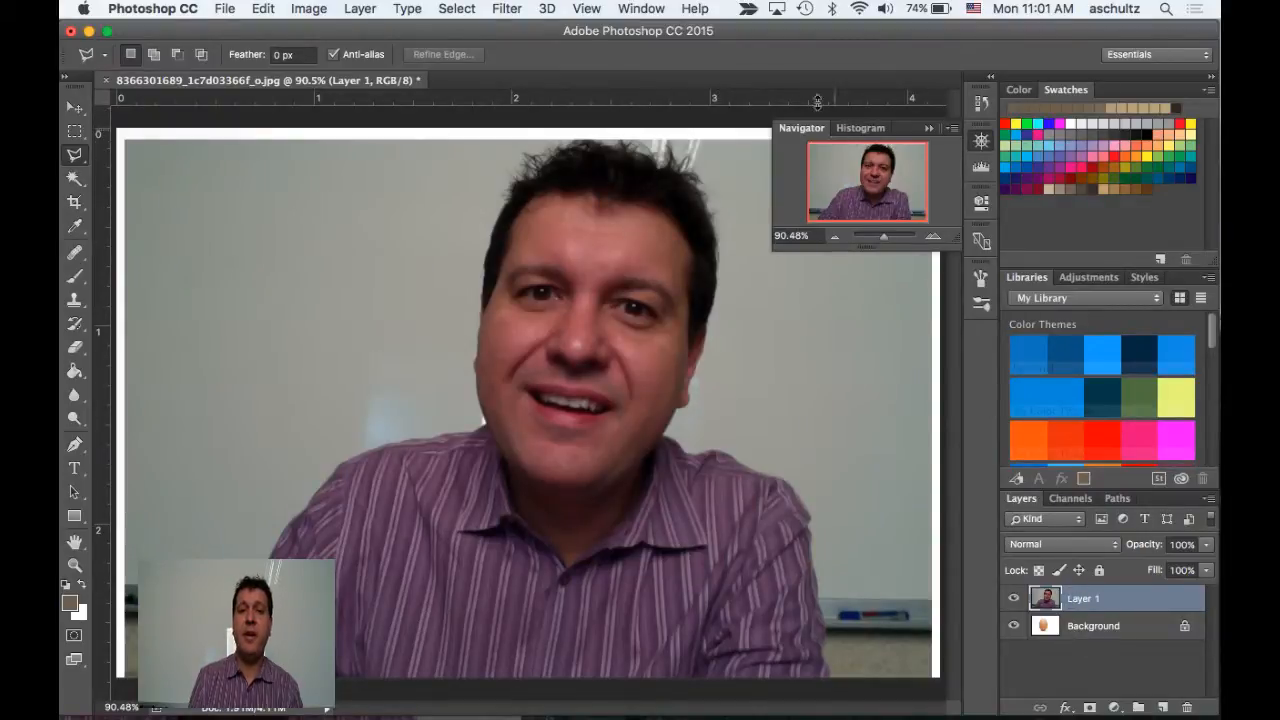
{"action": "left_click", "coordinate": [636, 9]}
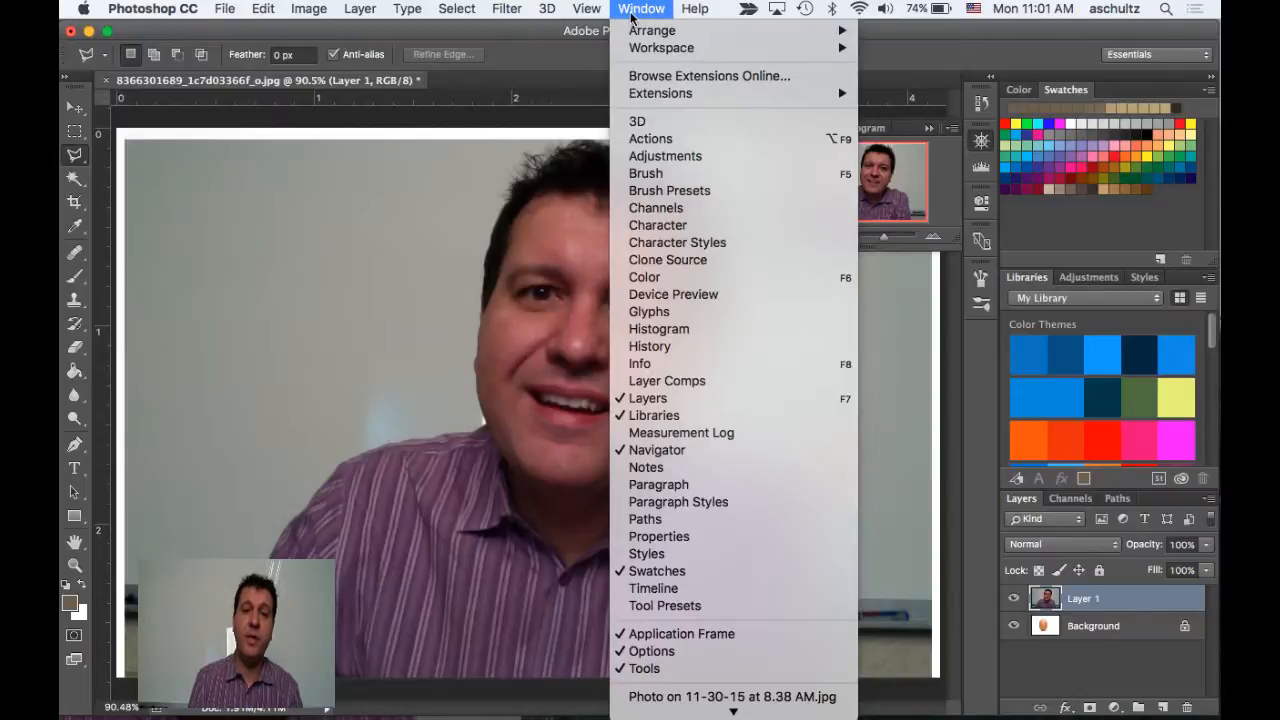
{"action": "left_click", "coordinate": [631, 10]}
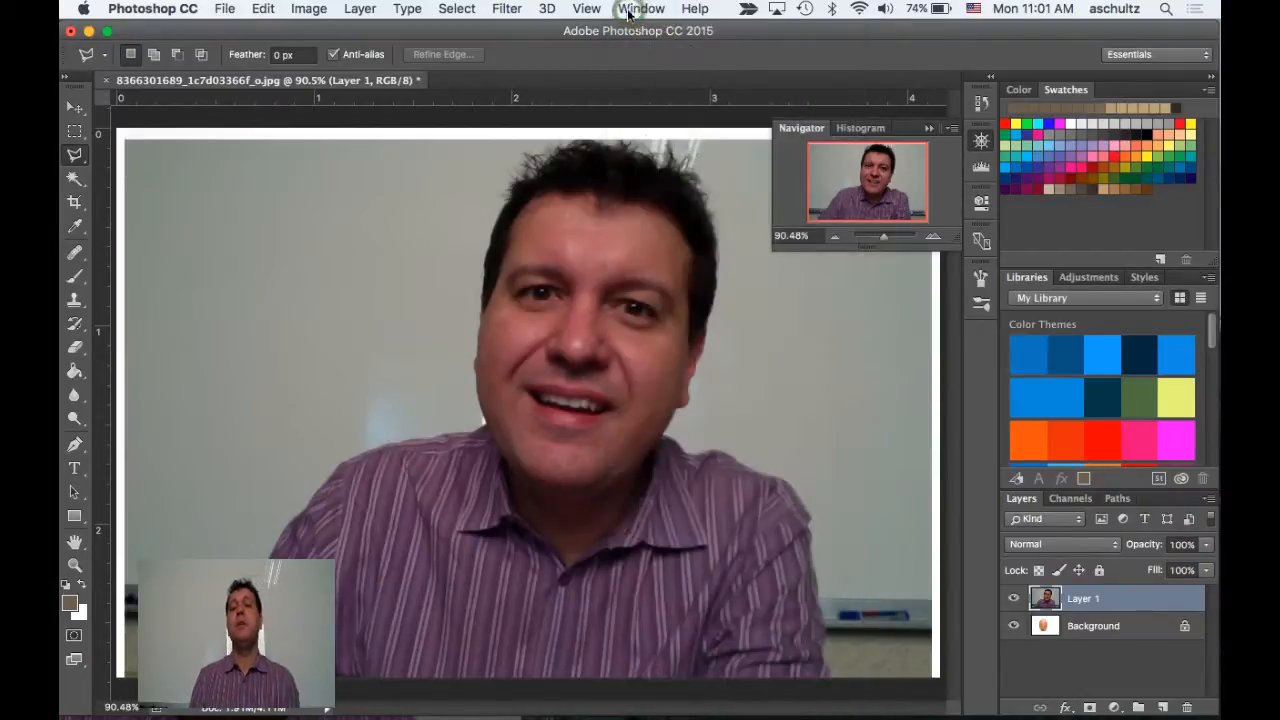